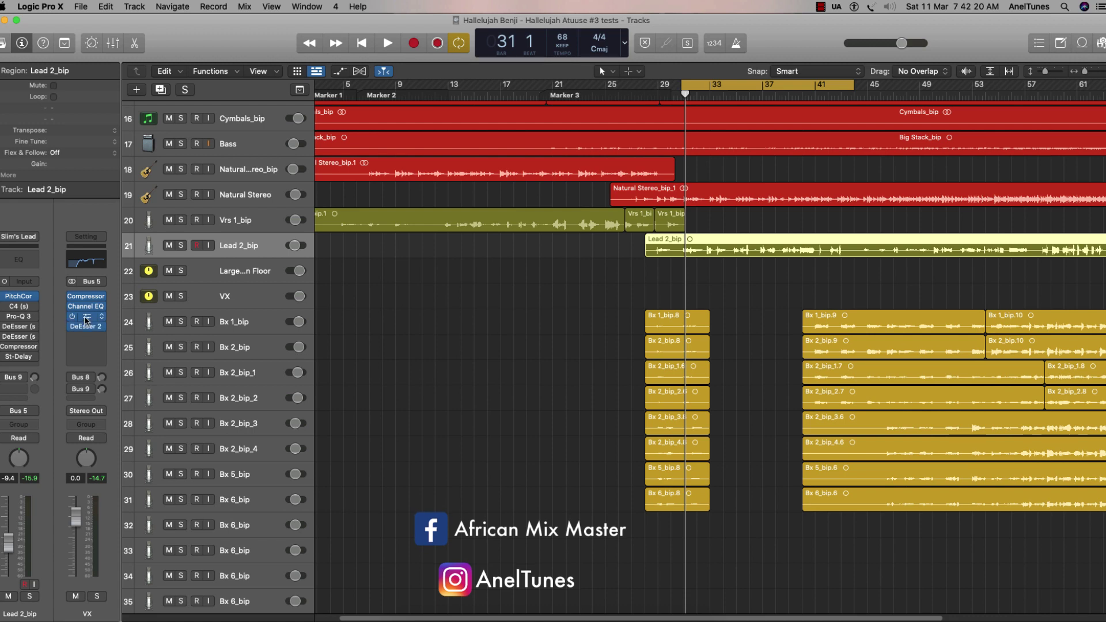
- View the Bitcrusher settings on the VX channel and close the plug-in window
{"action": "left_click_drag", "start_coordinate": [685, 151], "coordinate": [687, 184]}
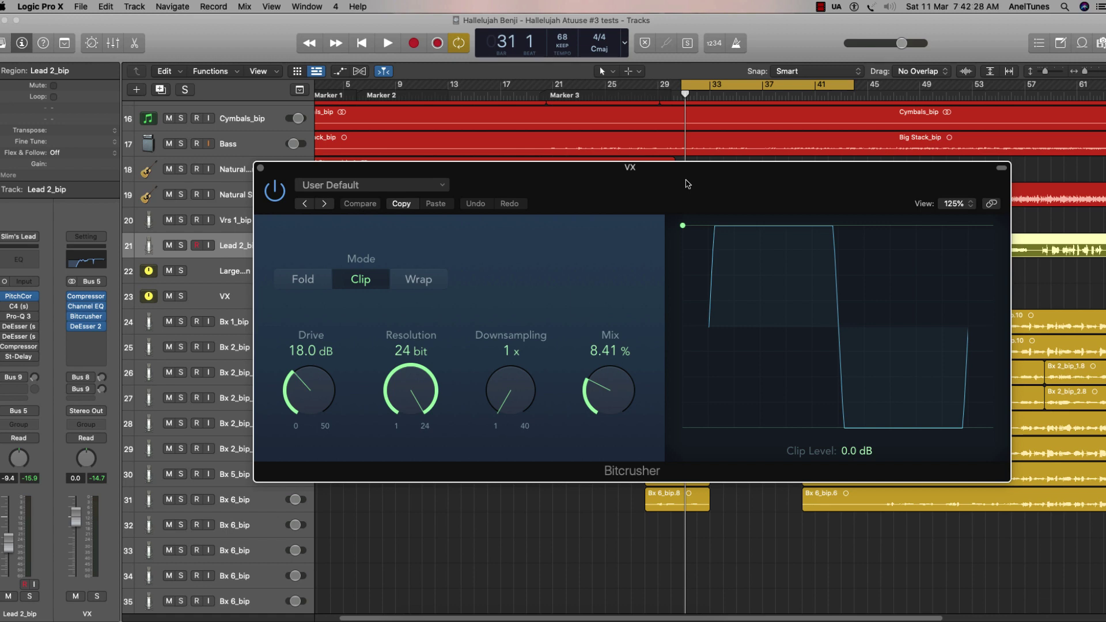
{"action": "mouse_move", "coordinate": [685, 184]}
{"action": "left_mouse_down"}
{"action": "mouse_move", "coordinate": [694, 170]}
{"action": "mouse_move", "coordinate": [693, 193]}
{"action": "mouse_move", "coordinate": [696, 183]}
{"action": "left_mouse_up"}
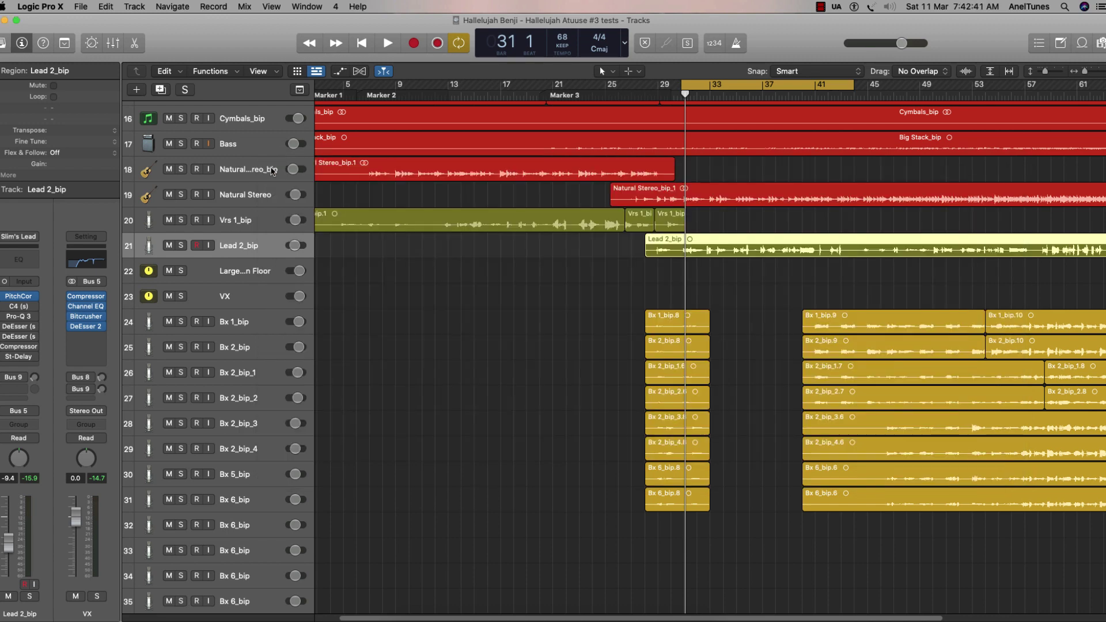
{"action": "left_click", "coordinate": [270, 167]}
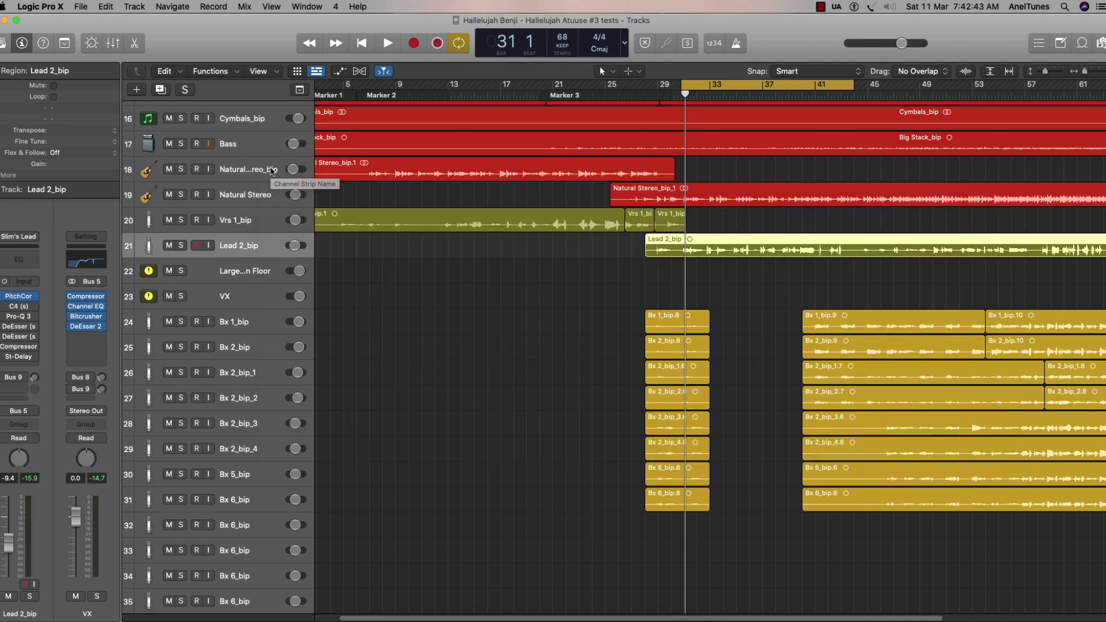
- Open DeEsser 2 on the VX channel and play the cycled section with the plug-in bypassed
{"action": "left_click", "coordinate": [86, 329]}
{"action": "left_click_drag", "start_coordinate": [702, 181], "coordinate": [671, 186]}
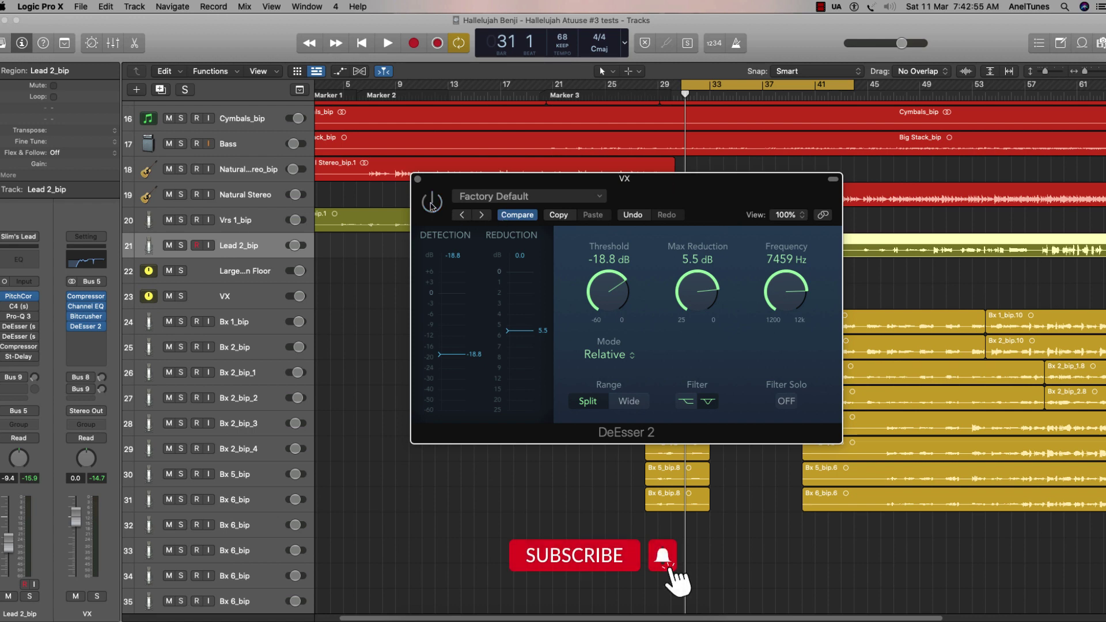
{"action": "mouse_move", "coordinate": [665, 189]}
{"action": "left_mouse_down"}
{"action": "mouse_move", "coordinate": [667, 199]}
{"action": "mouse_move", "coordinate": [683, 186]}
{"action": "left_mouse_up"}
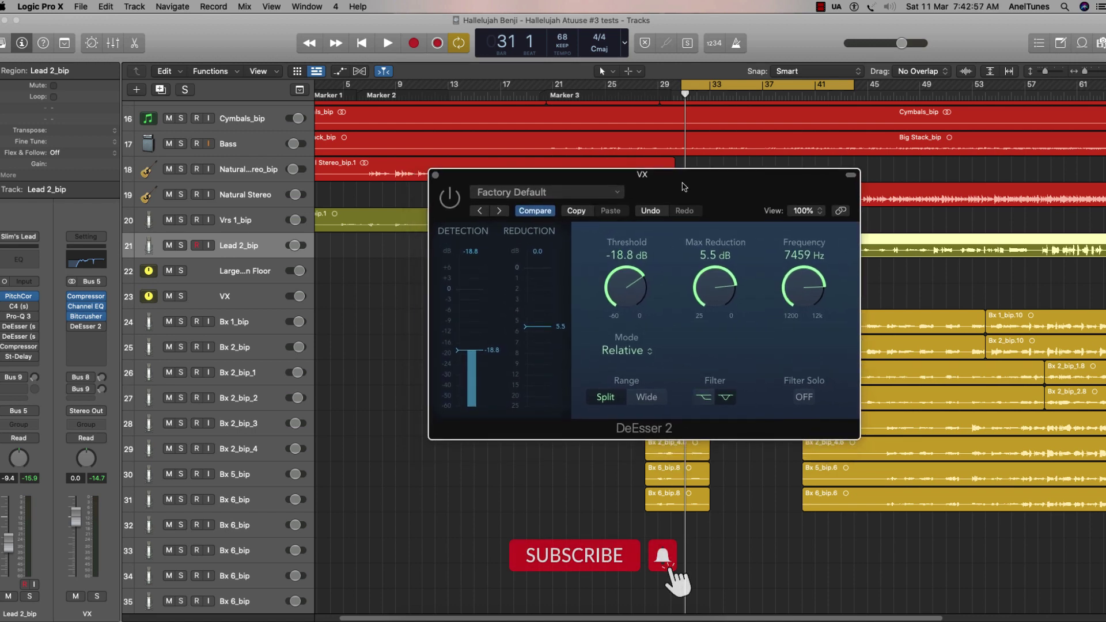
{"action": "key", "text": "space"}
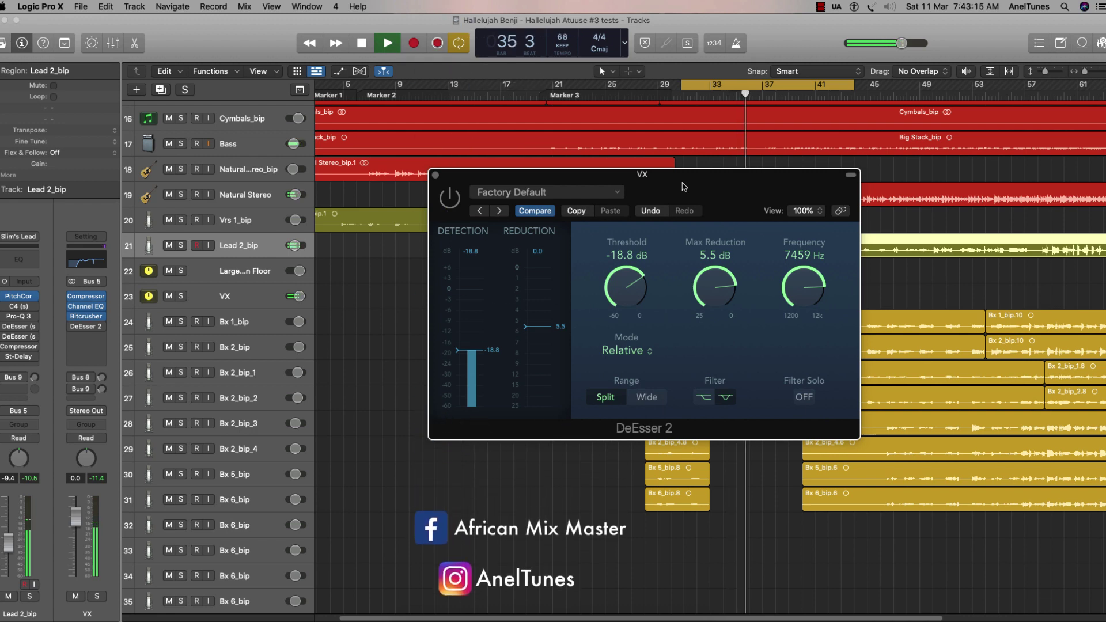
{"action": "key", "text": "space"}
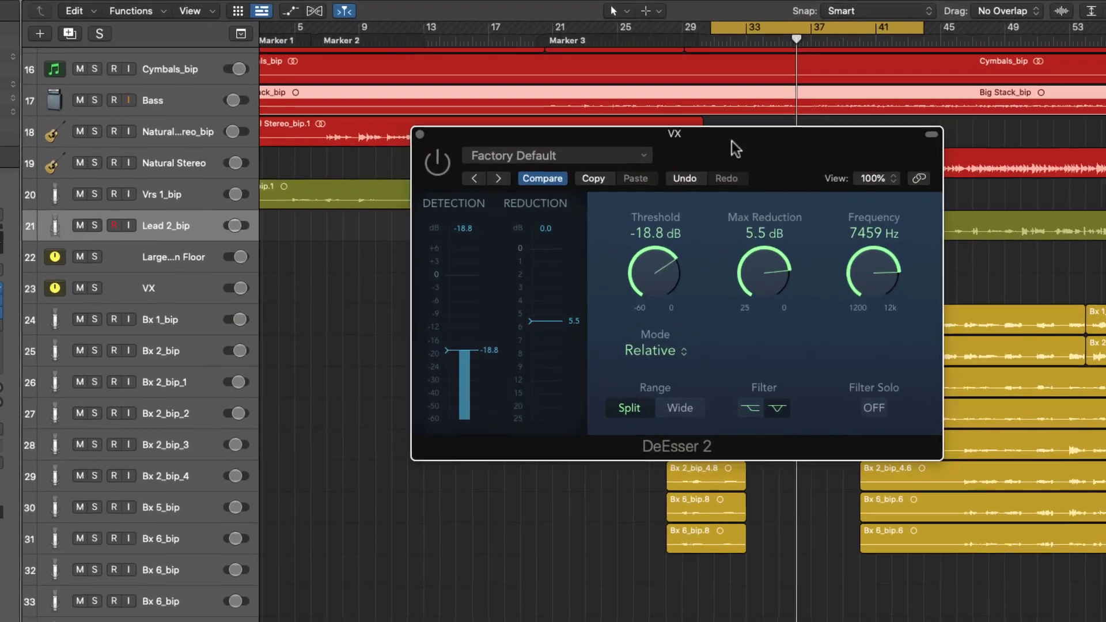
- Try DeEsser 2 thresholds of -19.0 dB and -16.7 dB, then restore the threshold to -18.8 dB
{"action": "left_click_drag", "start_coordinate": [653, 272], "coordinate": [653, 275]}
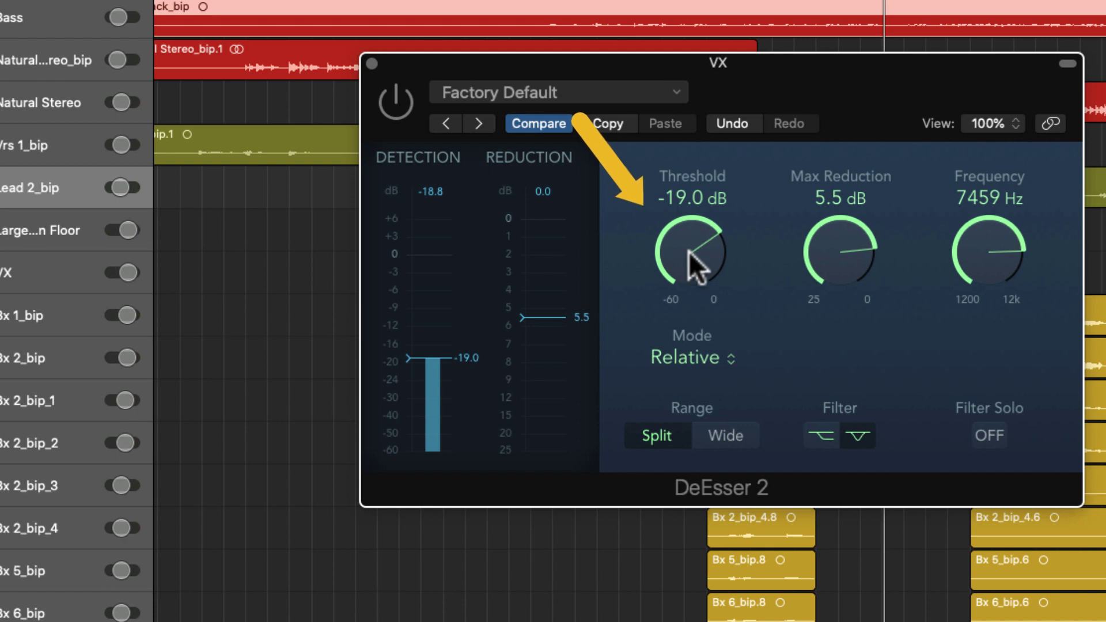
{"action": "mouse_move", "coordinate": [689, 251]}
{"action": "left_mouse_down"}
{"action": "mouse_move", "coordinate": [705, 256]}
{"action": "mouse_move", "coordinate": [704, 240]}
{"action": "left_mouse_up"}
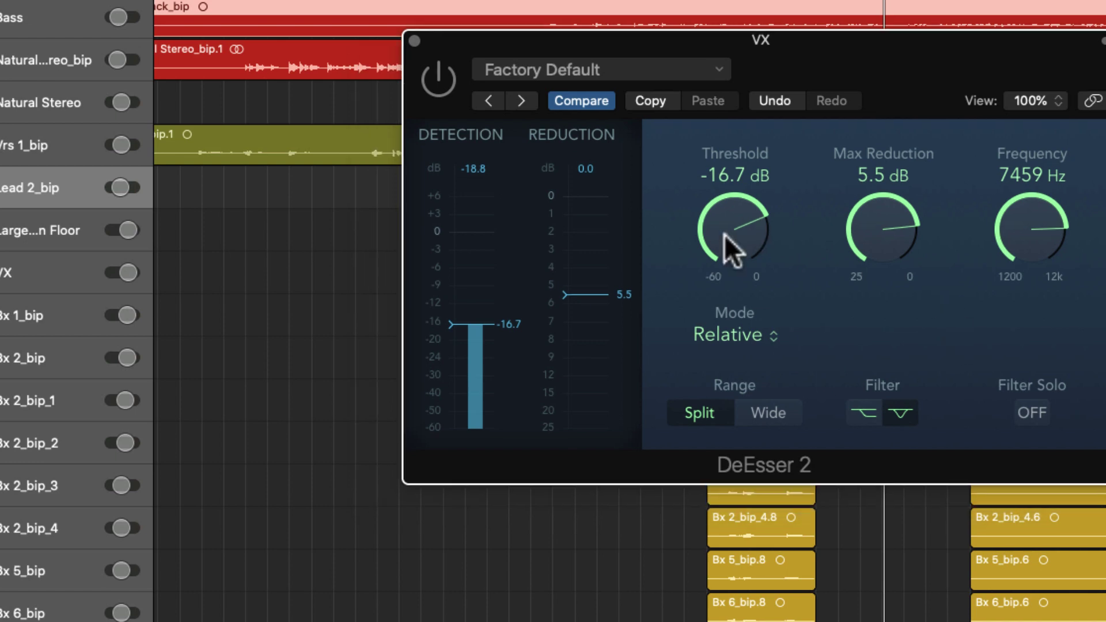
{"action": "left_click_drag", "start_coordinate": [731, 246], "coordinate": [728, 245]}
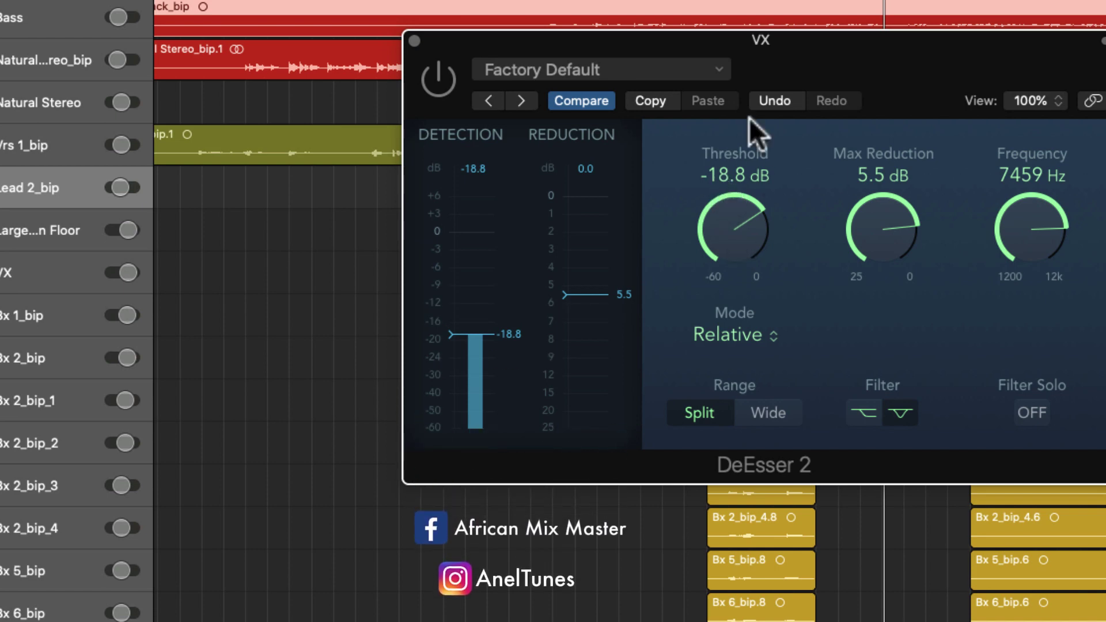
{"action": "left_click_drag", "start_coordinate": [756, 57], "coordinate": [707, 69]}
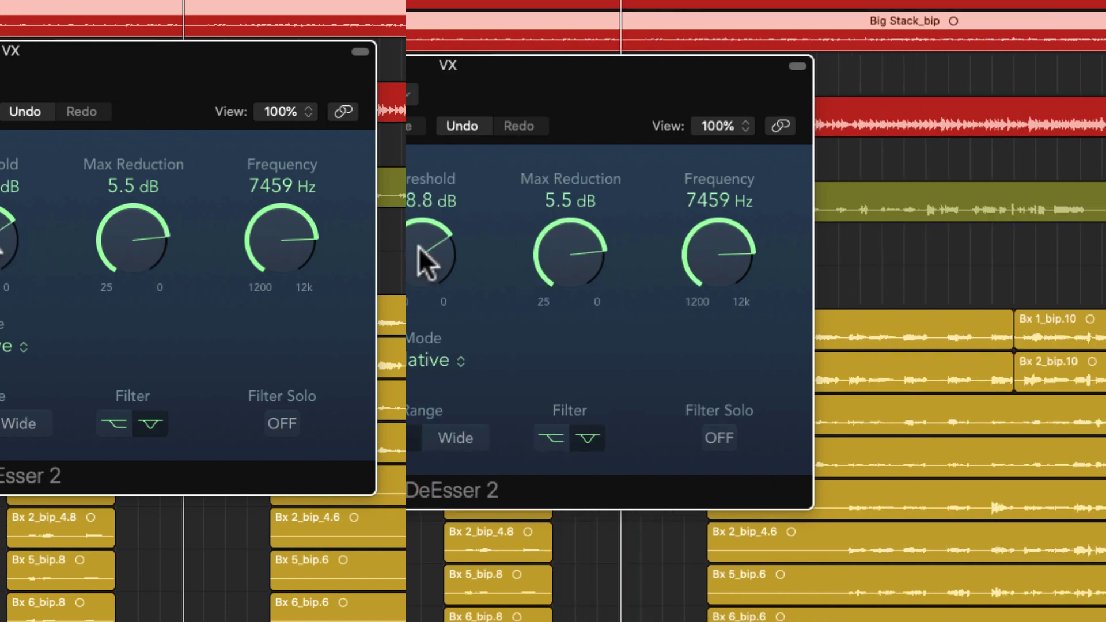
{"action": "left_click_drag", "start_coordinate": [563, 99], "coordinate": [543, 104]}
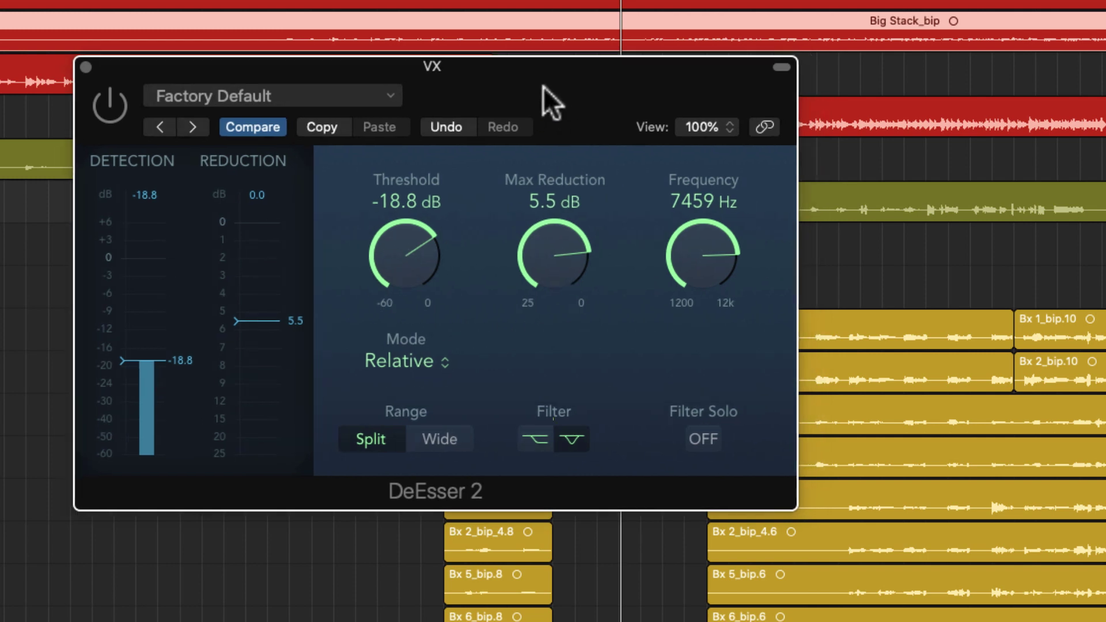
- Vary DeEsser 2's maximum reduction up and down and leave it at 5.4 dB
{"action": "scroll", "coordinate": [561, 288], "scroll_direction": "up", "scroll_amount": 5}
{"action": "scroll", "coordinate": [563, 270], "scroll_direction": "down", "scroll_amount": 6}
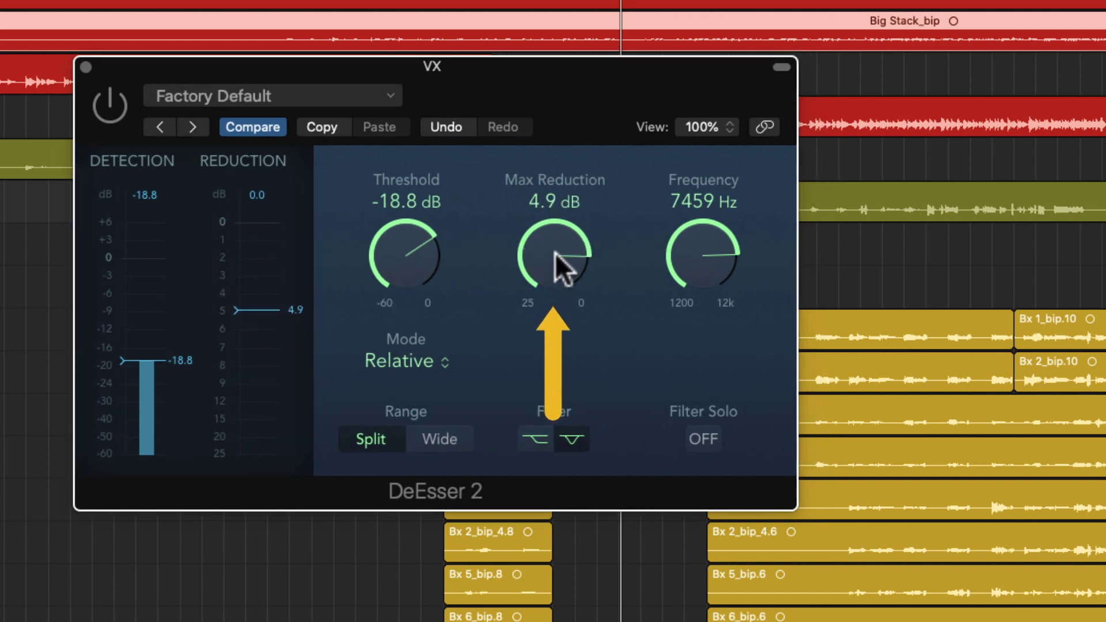
{"action": "scroll", "coordinate": [563, 271], "scroll_direction": "up", "scroll_amount": 4}
{"action": "scroll", "coordinate": [563, 272], "scroll_direction": "down", "scroll_amount": 3}
{"action": "scroll", "coordinate": [557, 259], "scroll_direction": "up", "scroll_amount": 4}
{"action": "scroll", "coordinate": [562, 259], "scroll_direction": "down", "scroll_amount": 5}
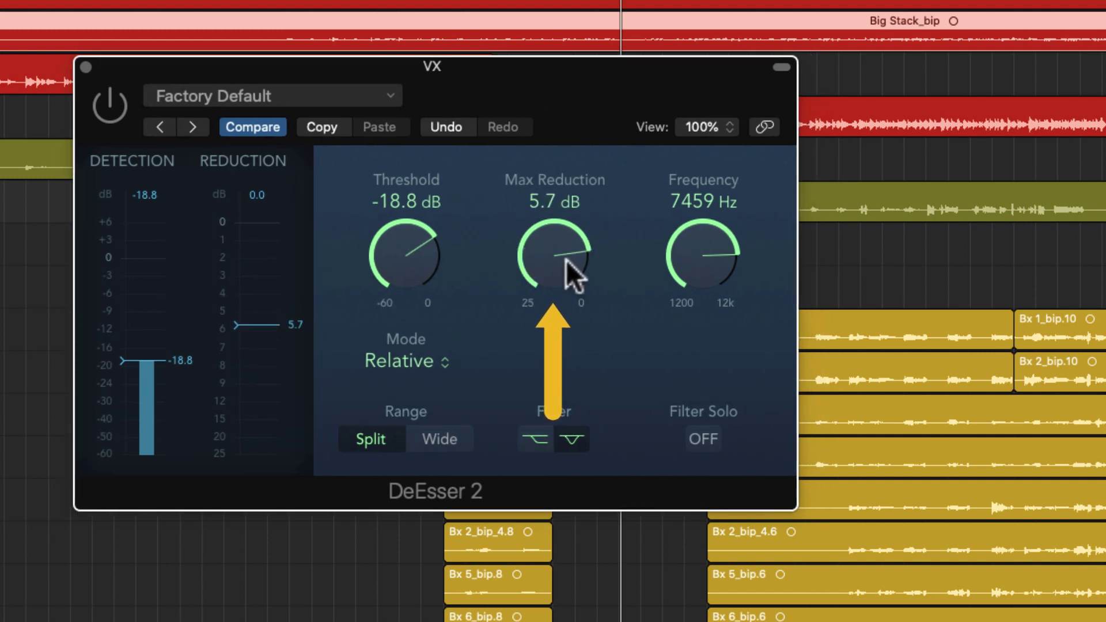
{"action": "scroll", "coordinate": [565, 258], "scroll_direction": "up", "scroll_amount": 1}
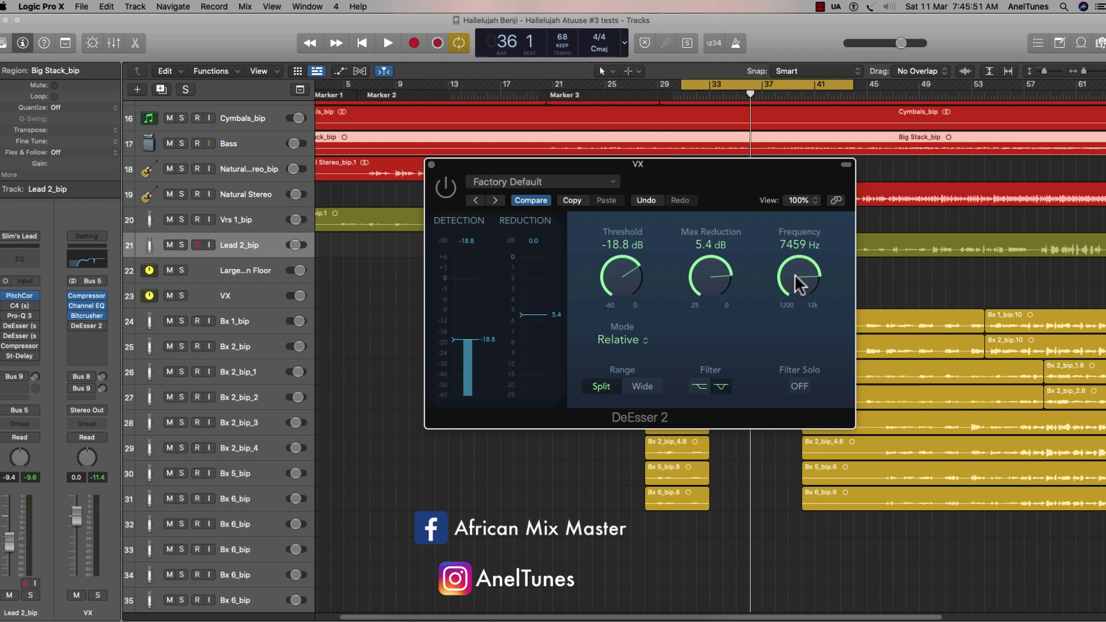
- Set DeEsser 2's frequency to 7425 Hz and audition the cycled section with the plug-in enabled
{"action": "left_click_drag", "start_coordinate": [699, 179], "coordinate": [699, 191]}
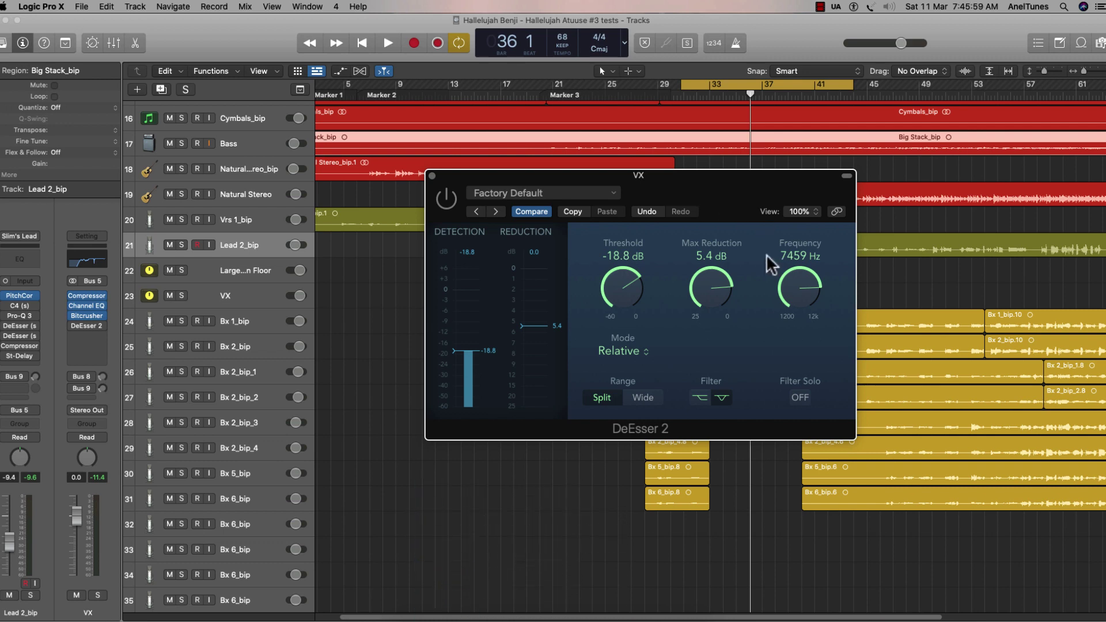
{"action": "left_click_drag", "start_coordinate": [797, 284], "coordinate": [800, 287]}
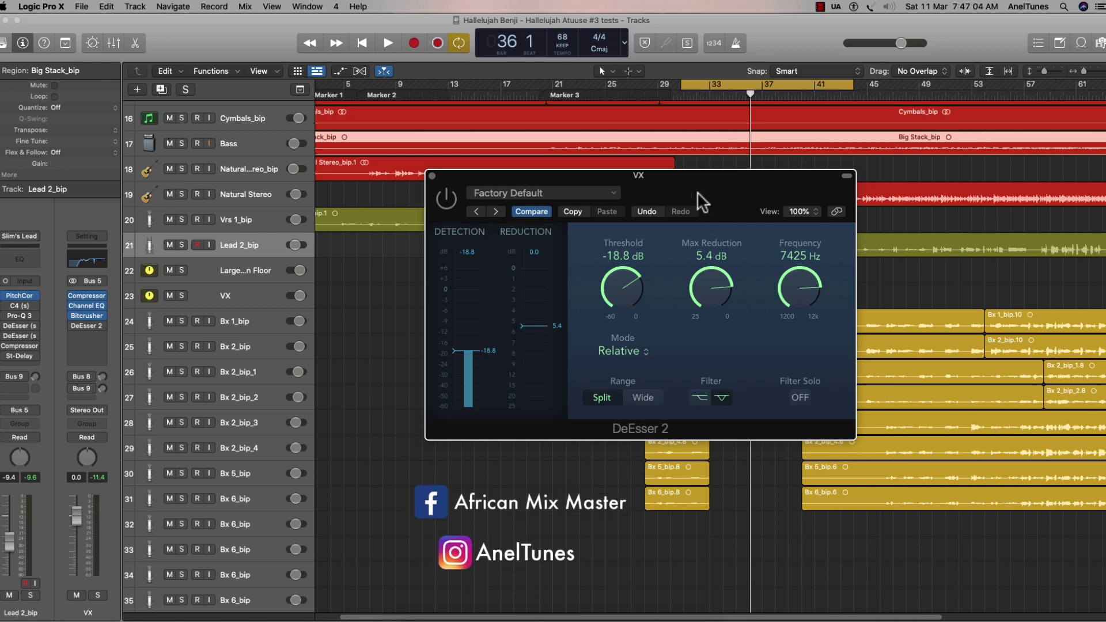
{"action": "mouse_move", "coordinate": [697, 191]}
{"action": "left_mouse_down"}
{"action": "mouse_move", "coordinate": [665, 195]}
{"action": "mouse_move", "coordinate": [661, 228]}
{"action": "mouse_move", "coordinate": [689, 195]}
{"action": "left_mouse_up"}
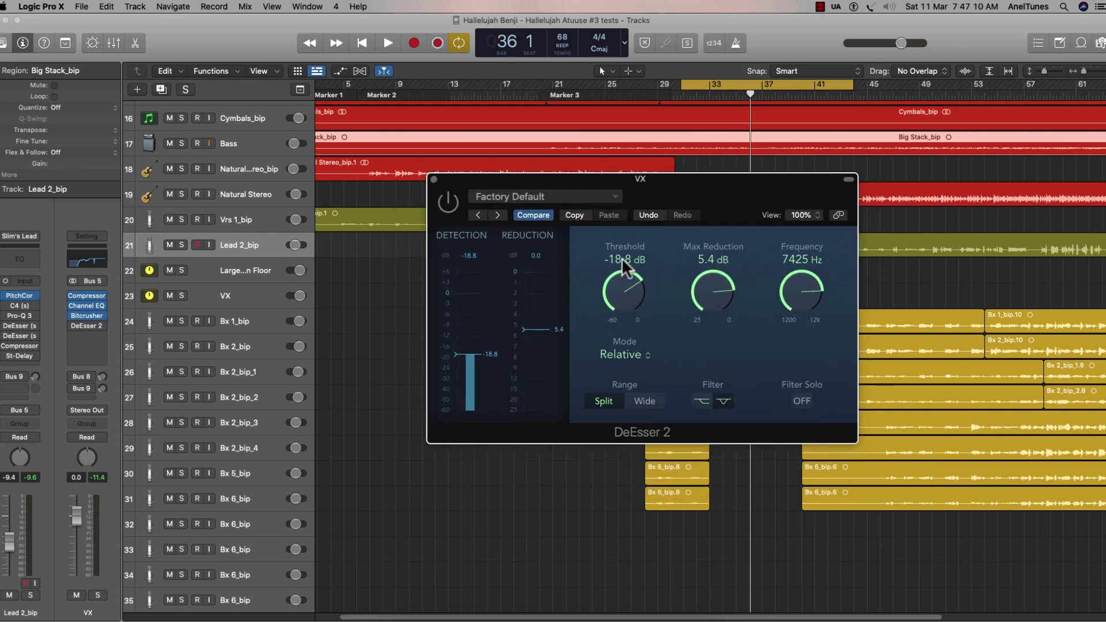
{"action": "key", "text": "space"}
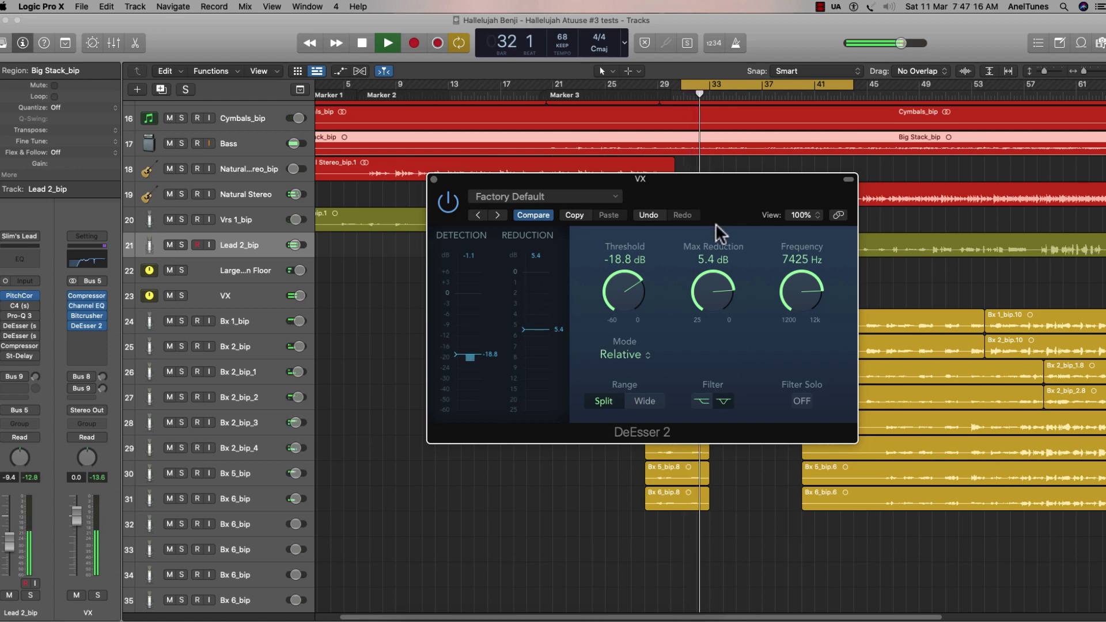
{"action": "key", "text": "space"}
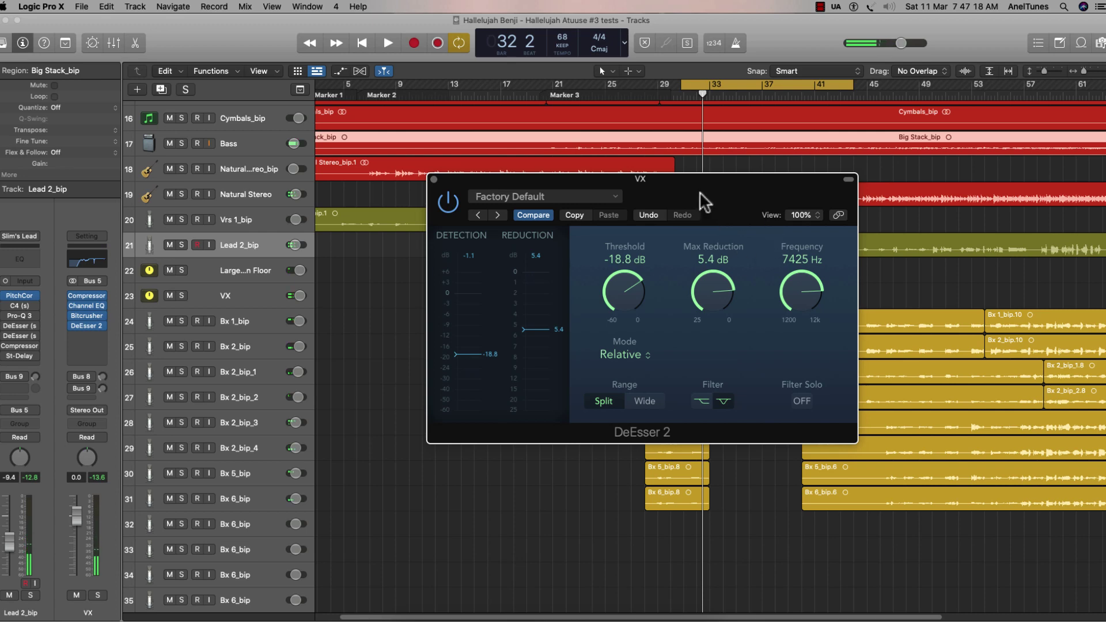
- Exaggerate the de-essing by setting the threshold to -30.0 dB and the maximum reduction to 15.2 dB
{"action": "left_click_drag", "start_coordinate": [701, 192], "coordinate": [698, 196]}
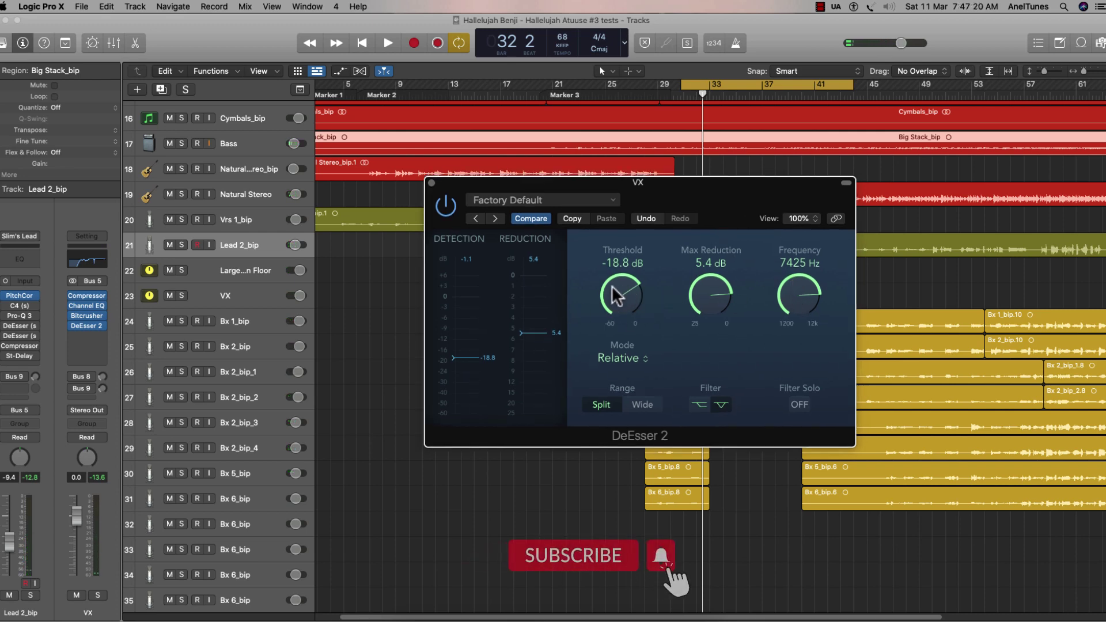
{"action": "left_click_drag", "start_coordinate": [615, 295], "coordinate": [618, 322]}
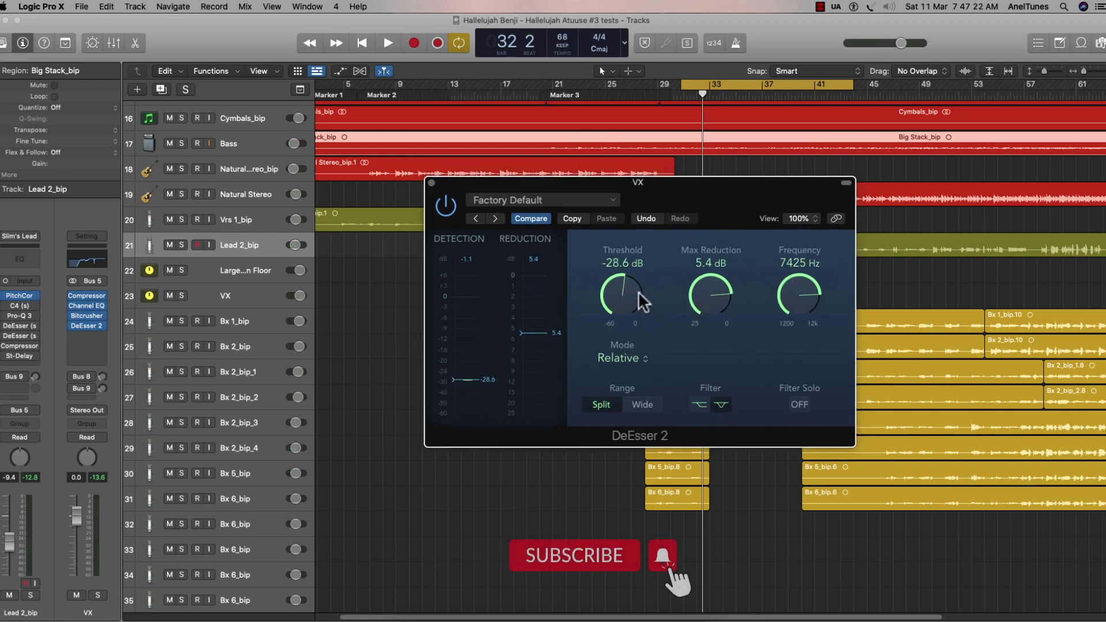
{"action": "left_click_drag", "start_coordinate": [709, 291], "coordinate": [719, 355]}
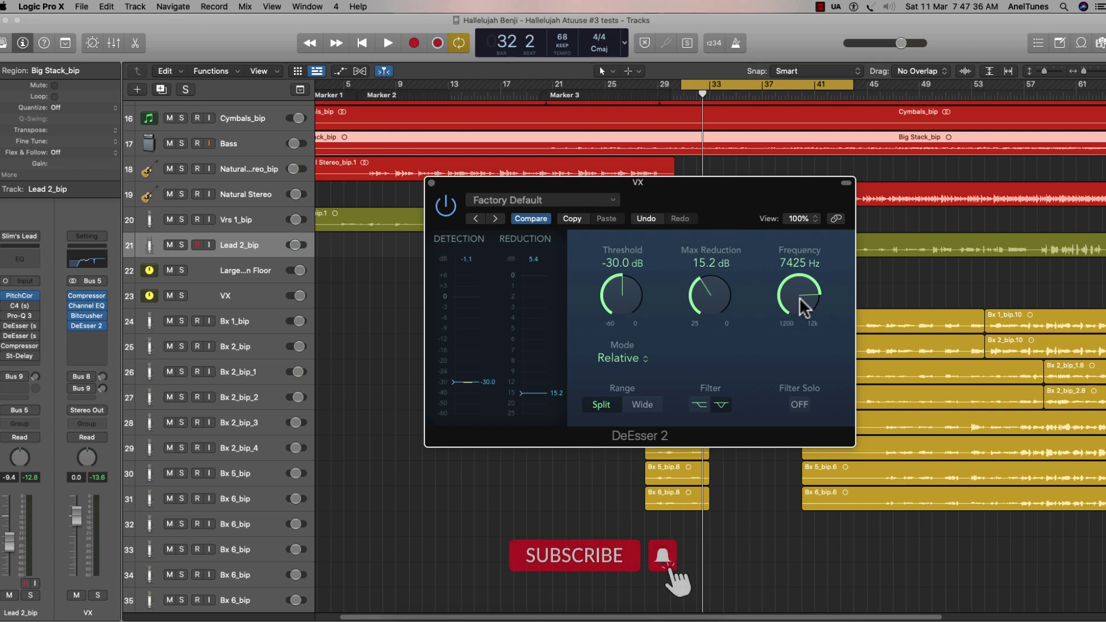
- Play the cycled section while raising DeEsser 2's frequency to 12000 Hz, and stop playback
{"action": "key", "text": "space"}
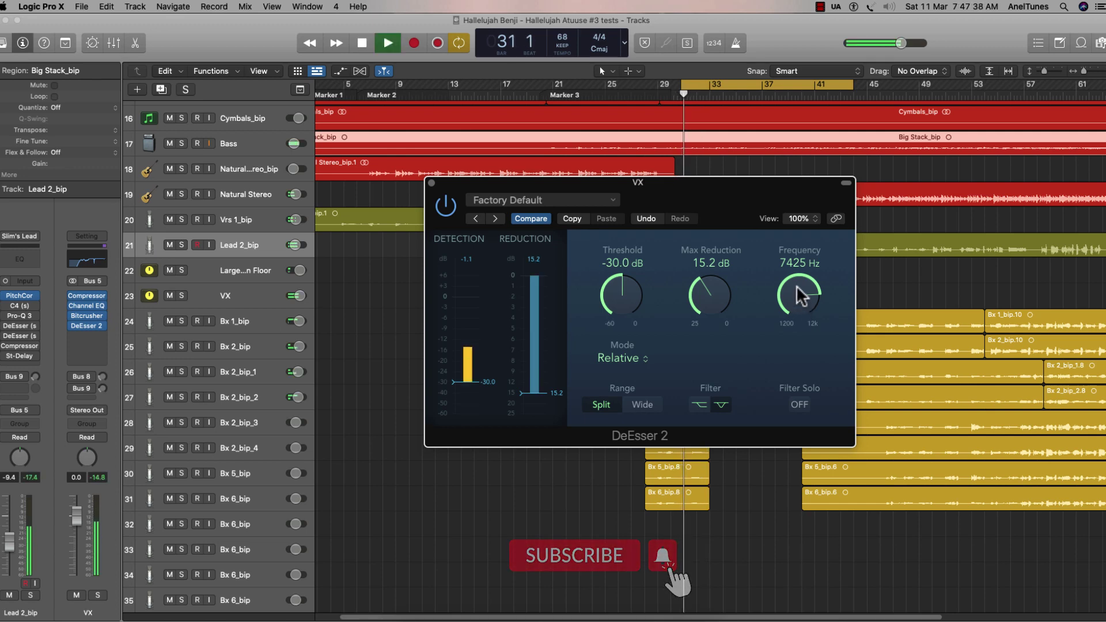
{"action": "left_click_drag", "start_coordinate": [800, 295], "coordinate": [835, 248]}
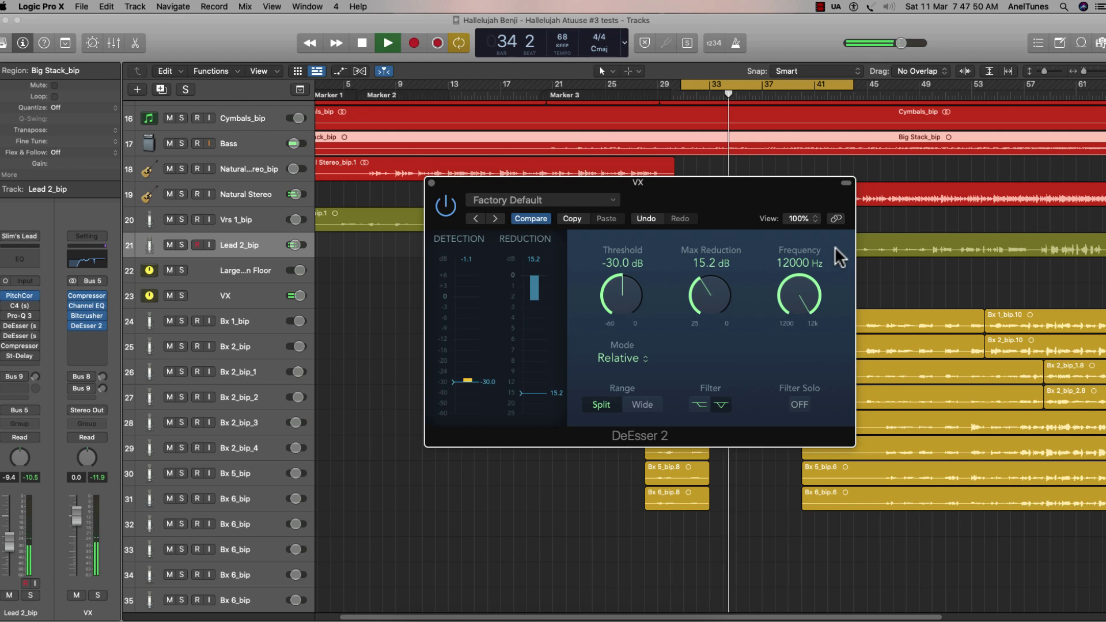
{"action": "key", "text": "space"}
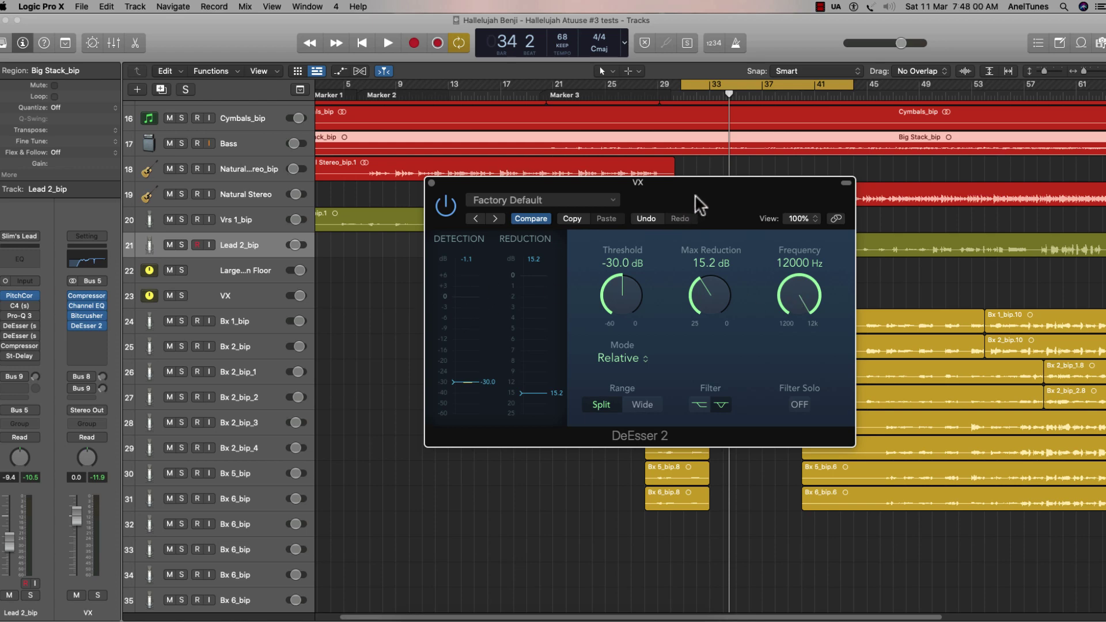
{"action": "left_click_drag", "start_coordinate": [694, 195], "coordinate": [672, 180]}
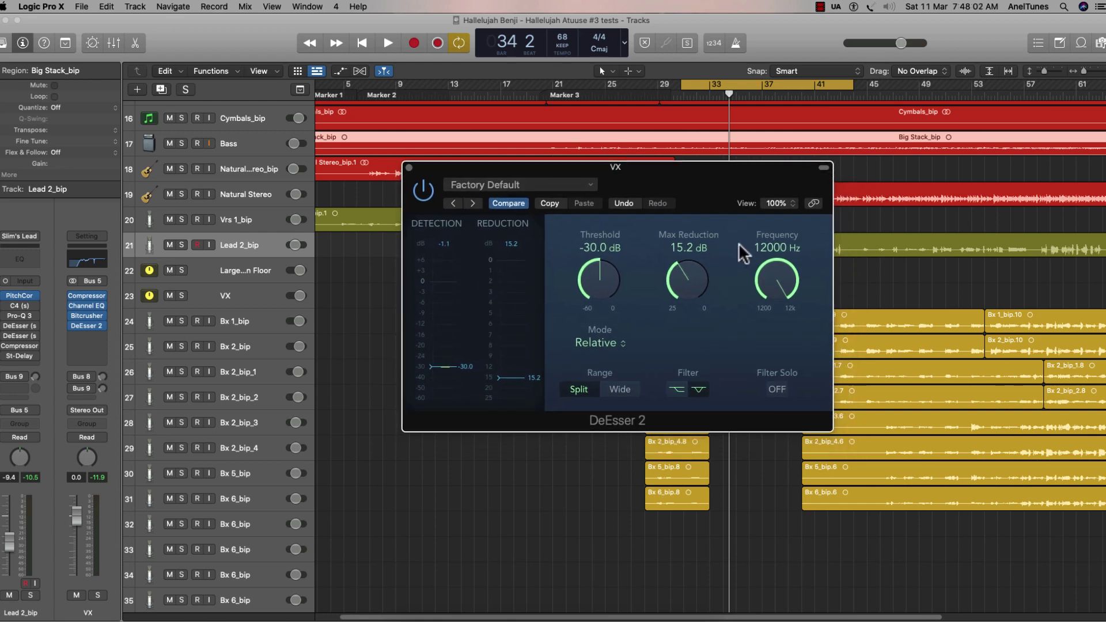
- Lower DeEsser 2's frequency to 7264 Hz, briefly trying the other filter shape along the way
{"action": "left_click_drag", "start_coordinate": [778, 276], "coordinate": [766, 307]}
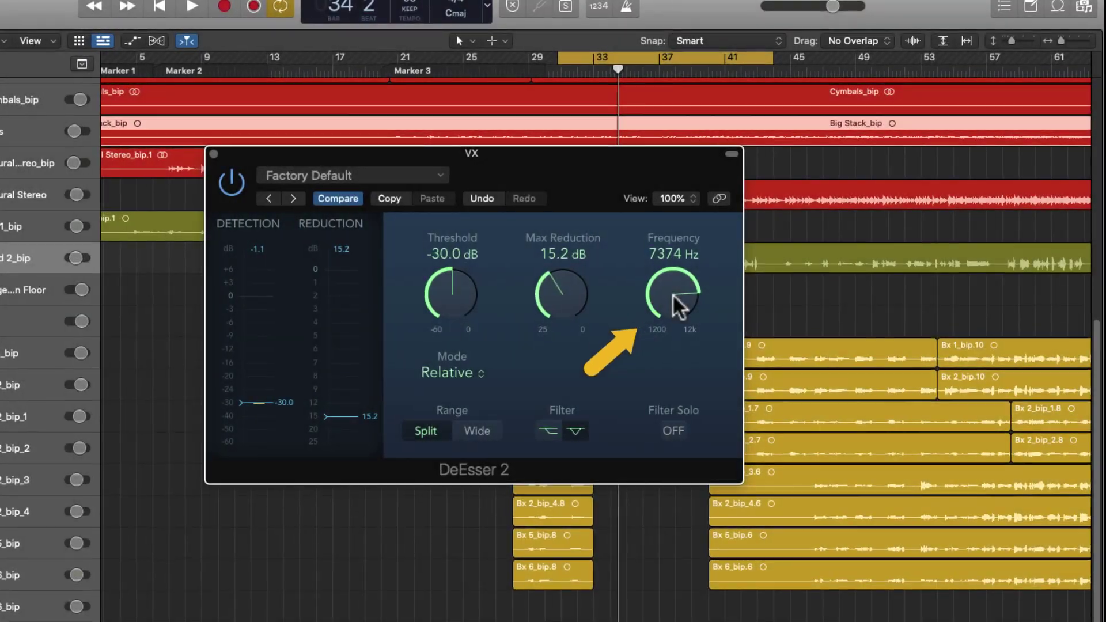
{"action": "left_click_drag", "start_coordinate": [662, 290], "coordinate": [662, 287]}
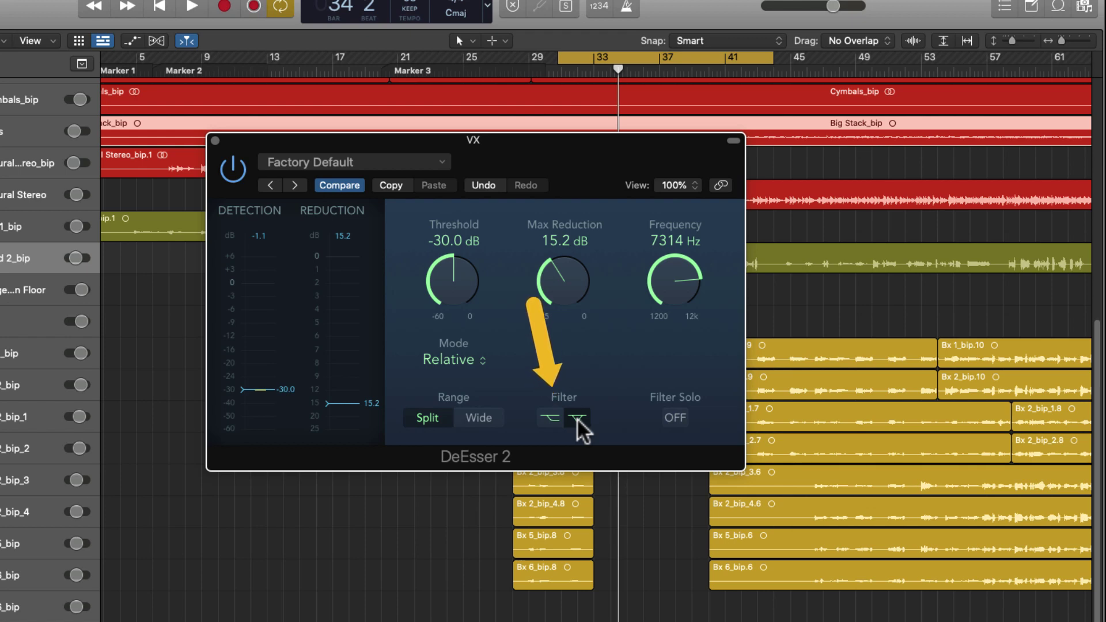
{"action": "left_click", "coordinate": [549, 418]}
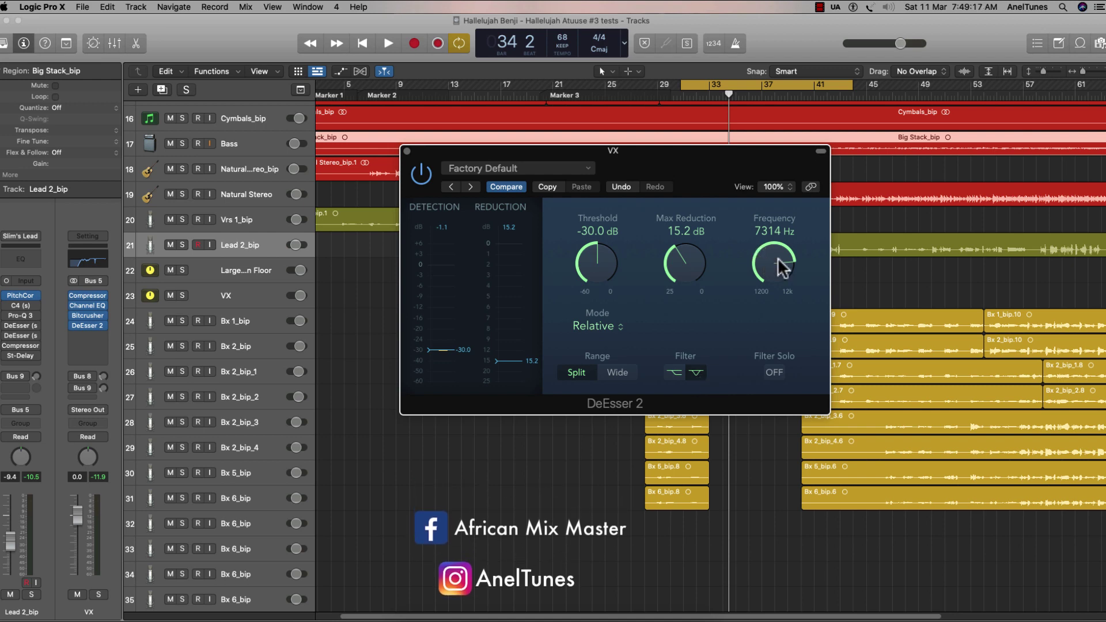
{"action": "left_click_drag", "start_coordinate": [774, 263], "coordinate": [768, 261]}
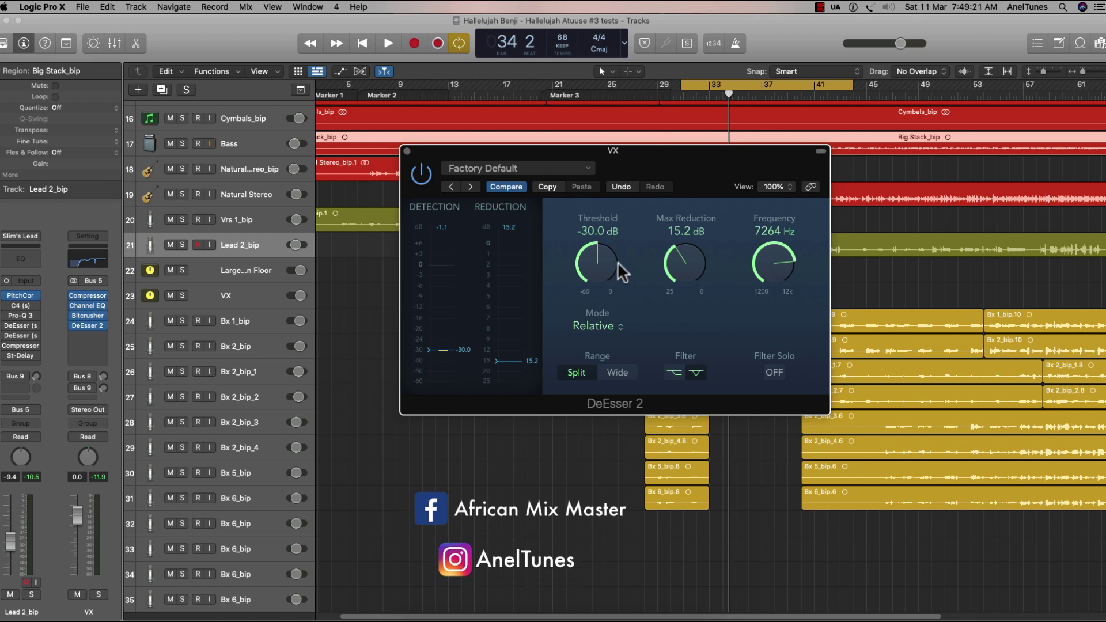
- Set DeEsser 2's threshold to -8.3 dB and its maximum reduction to 4.1 dB for gentler de-essing
{"action": "left_click_drag", "start_coordinate": [611, 253], "coordinate": [630, 201]}
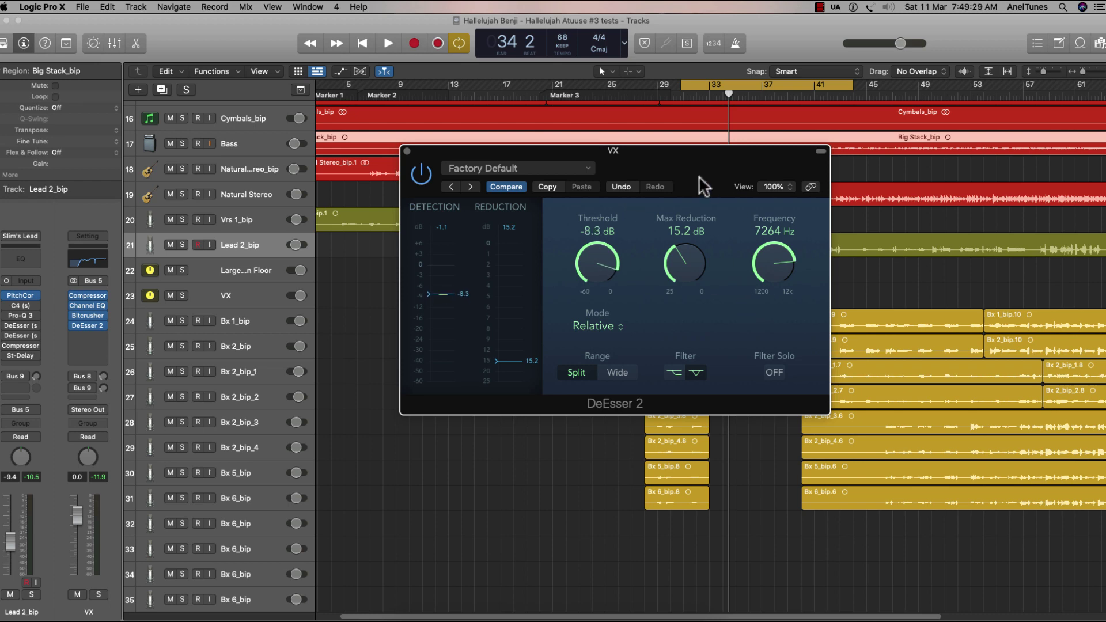
{"action": "left_click_drag", "start_coordinate": [692, 168], "coordinate": [700, 162]}
{"action": "mouse_move", "coordinate": [686, 260]}
{"action": "left_mouse_down"}
{"action": "mouse_move", "coordinate": [728, 160]}
{"action": "mouse_move", "coordinate": [728, 171]}
{"action": "left_mouse_up"}
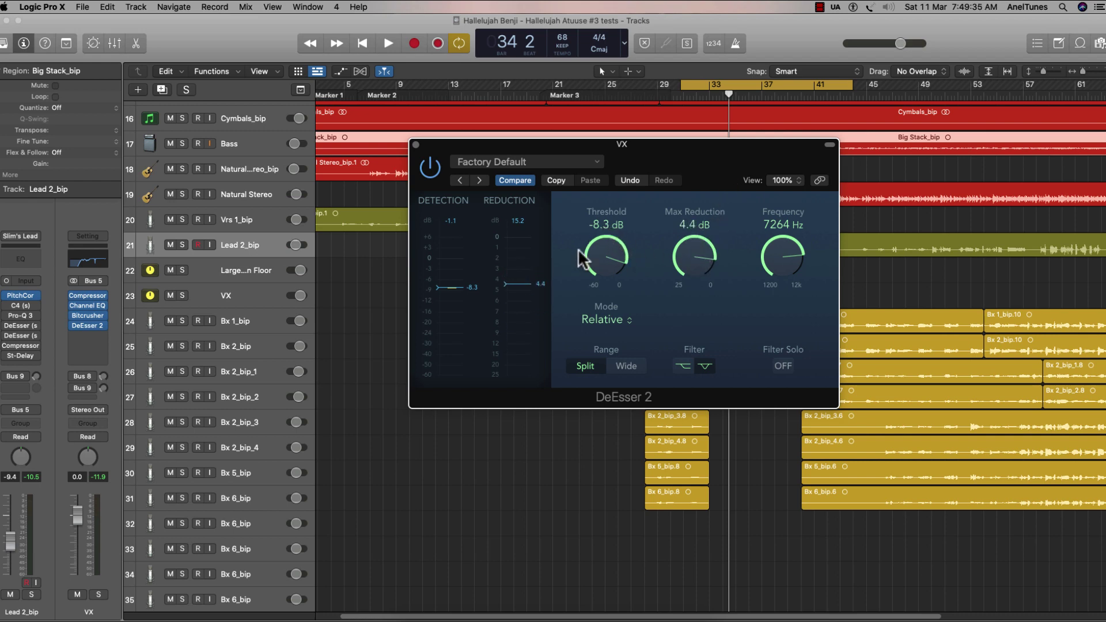
{"action": "mouse_move", "coordinate": [689, 257]}
{"action": "left_mouse_down"}
{"action": "mouse_move", "coordinate": [699, 265]}
{"action": "mouse_move", "coordinate": [695, 252]}
{"action": "left_mouse_up"}
- Move the DeEsser 2 window down and bypass the plug-in
{"action": "left_click_drag", "start_coordinate": [679, 156], "coordinate": [684, 196]}
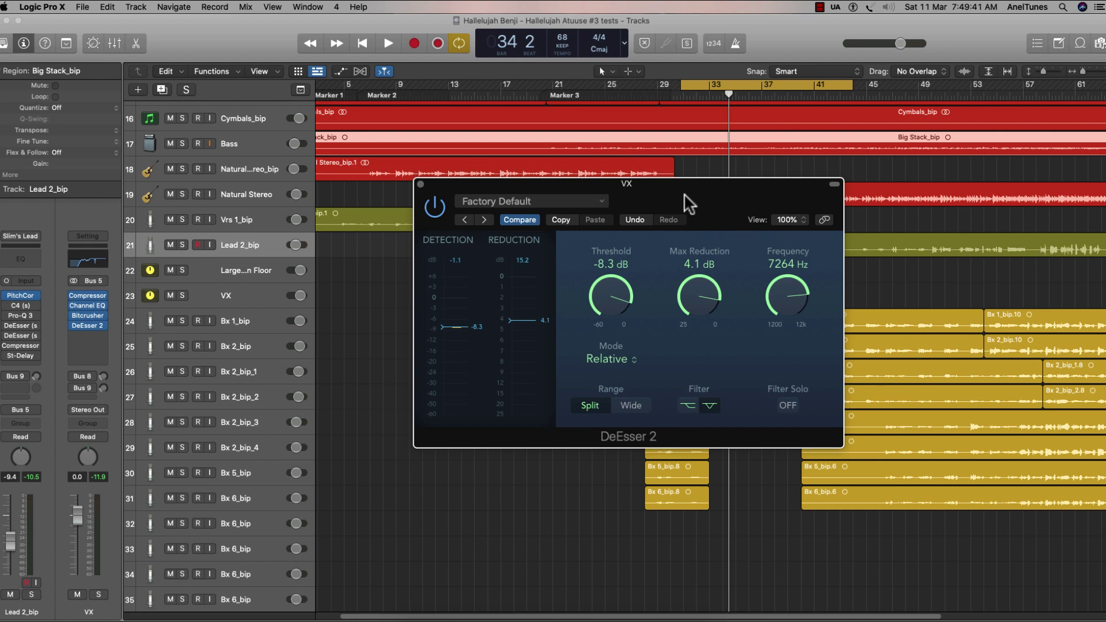
{"action": "left_click", "coordinate": [434, 208]}
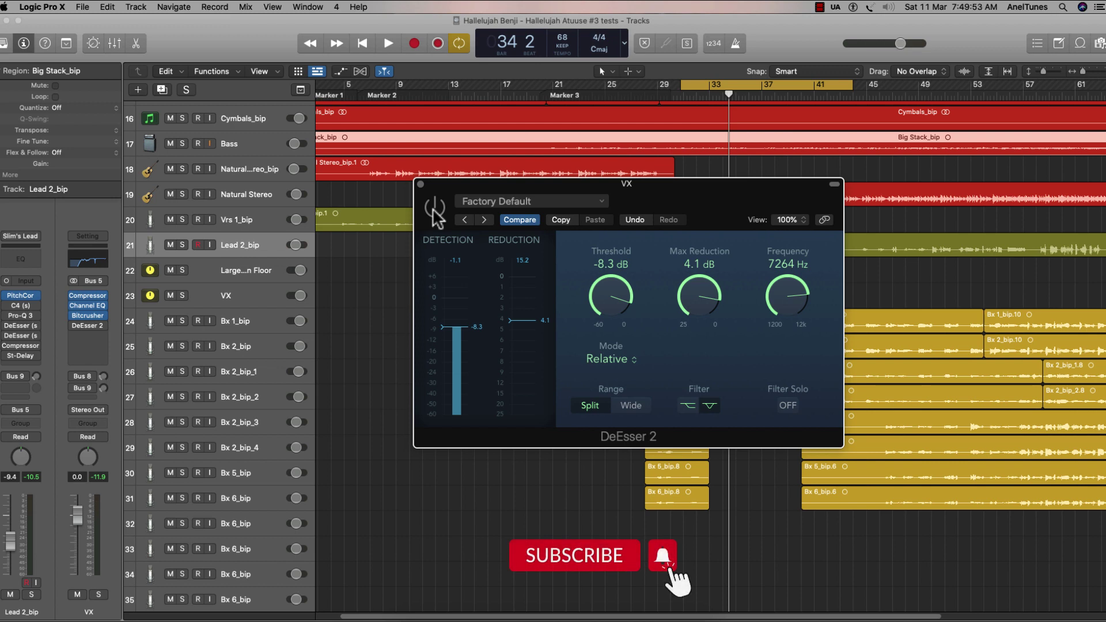
- Re-enable DeEsser 2 and set its threshold to -9.2 dB and its maximum reduction to 8.8 dB
{"action": "left_click_drag", "start_coordinate": [647, 182], "coordinate": [656, 191]}
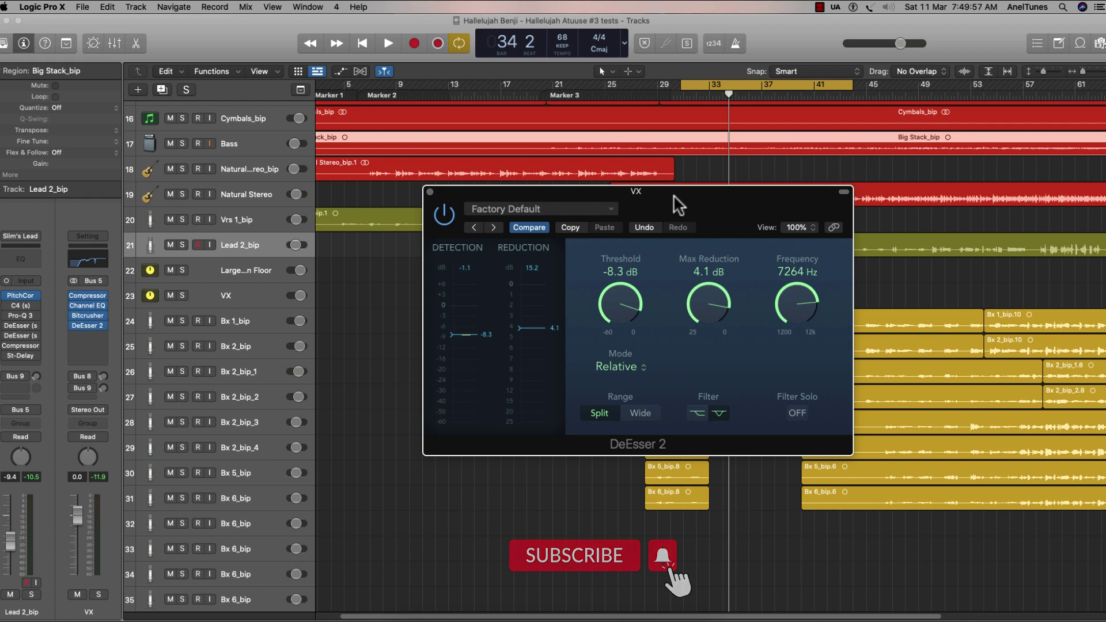
{"action": "left_click_drag", "start_coordinate": [702, 275], "coordinate": [713, 338]}
{"action": "mouse_move", "coordinate": [613, 305]}
{"action": "left_mouse_down"}
{"action": "mouse_move", "coordinate": [615, 340]}
{"action": "mouse_move", "coordinate": [631, 276]}
{"action": "mouse_move", "coordinate": [631, 290]}
{"action": "left_mouse_up"}
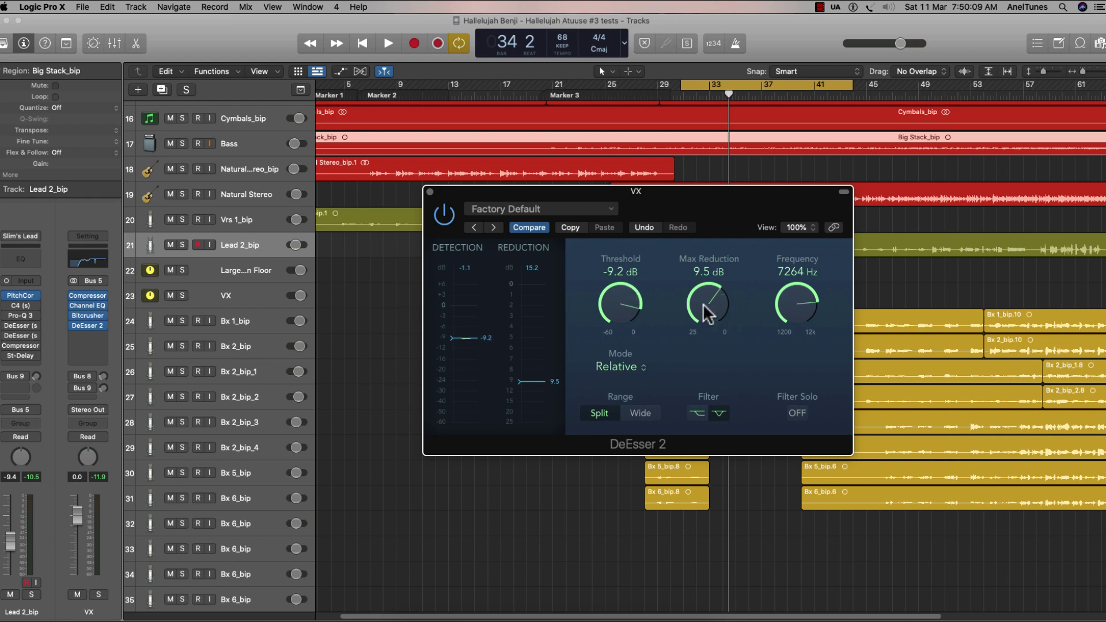
{"action": "mouse_move", "coordinate": [704, 304]}
{"action": "left_mouse_down"}
{"action": "mouse_move", "coordinate": [706, 286]}
{"action": "mouse_move", "coordinate": [709, 298]}
{"action": "left_mouse_up"}
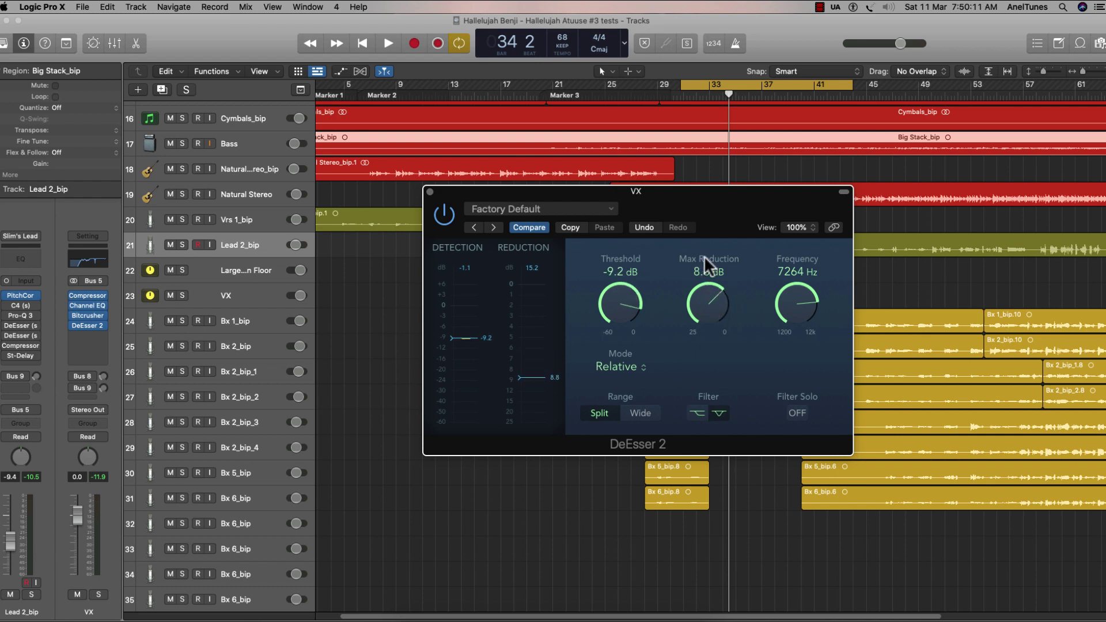
- Play the cycled section while easing DeEsser 2 to a -6.6 dB threshold and 3.6 dB maximum reduction
{"action": "left_click_drag", "start_coordinate": [710, 227], "coordinate": [710, 236]}
{"action": "key", "text": "space"}
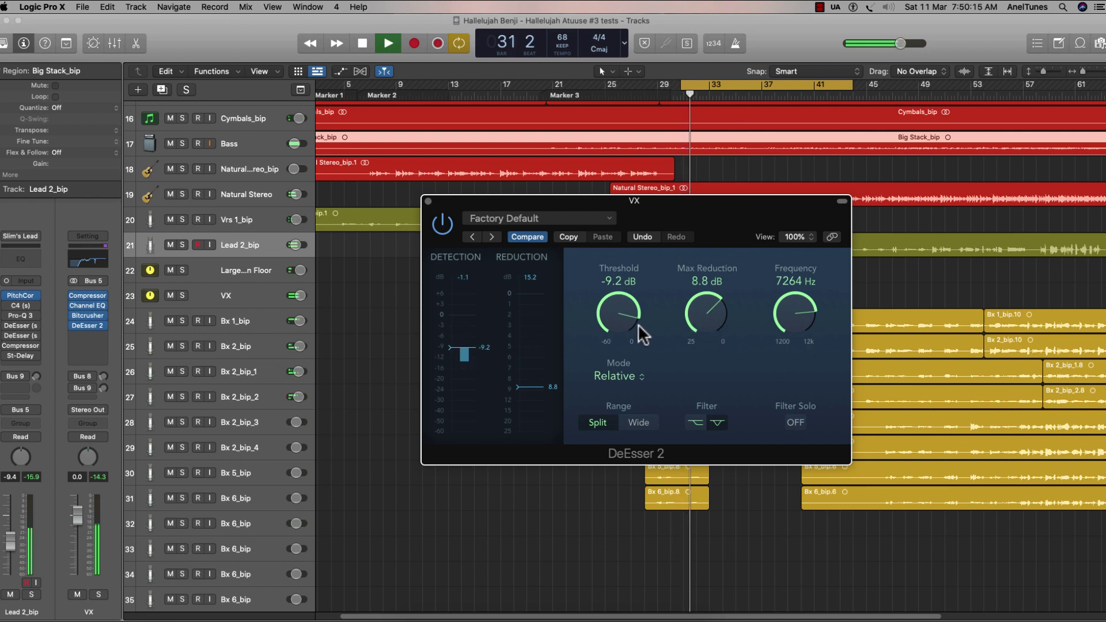
{"action": "mouse_move", "coordinate": [705, 311]}
{"action": "left_mouse_down"}
{"action": "mouse_move", "coordinate": [715, 297]}
{"action": "mouse_move", "coordinate": [717, 320]}
{"action": "left_mouse_up"}
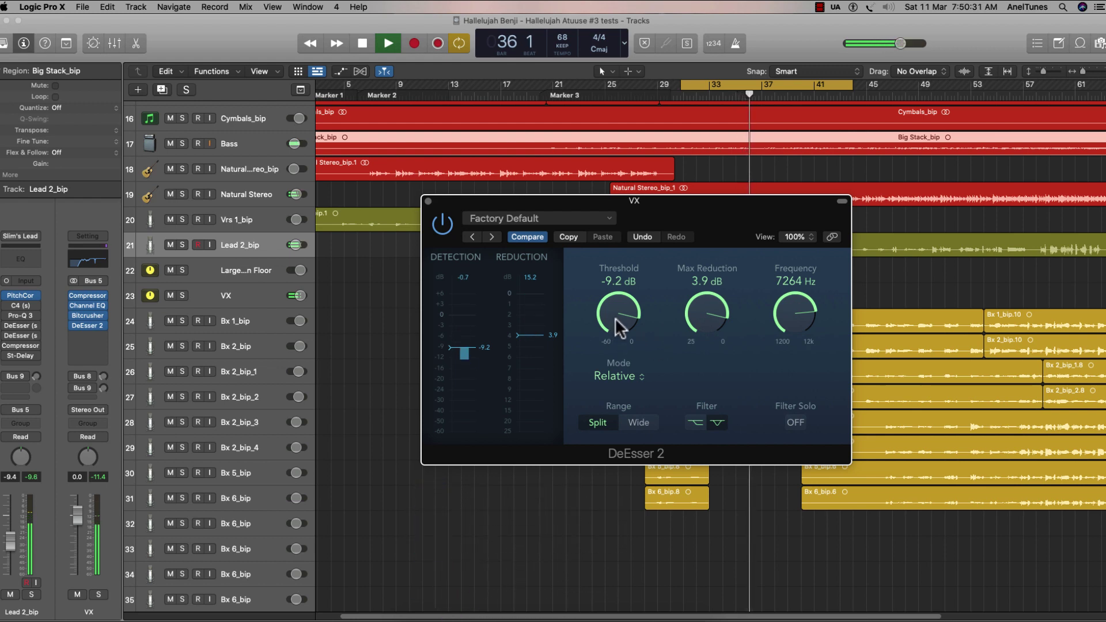
{"action": "left_click_drag", "start_coordinate": [617, 328], "coordinate": [626, 312]}
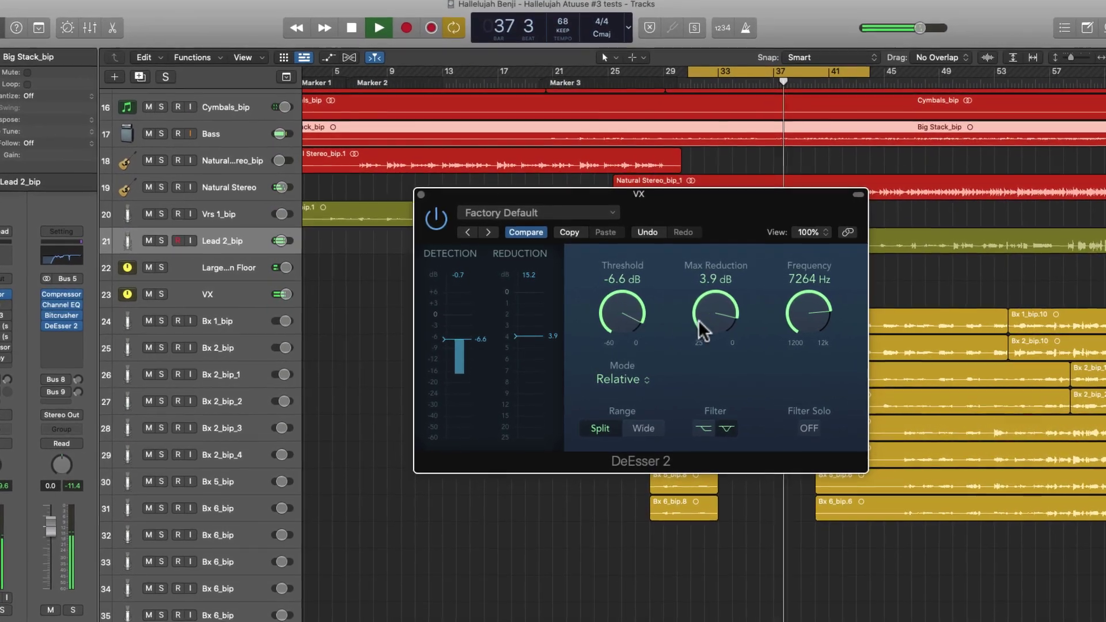
{"action": "left_click_drag", "start_coordinate": [702, 331], "coordinate": [710, 333]}
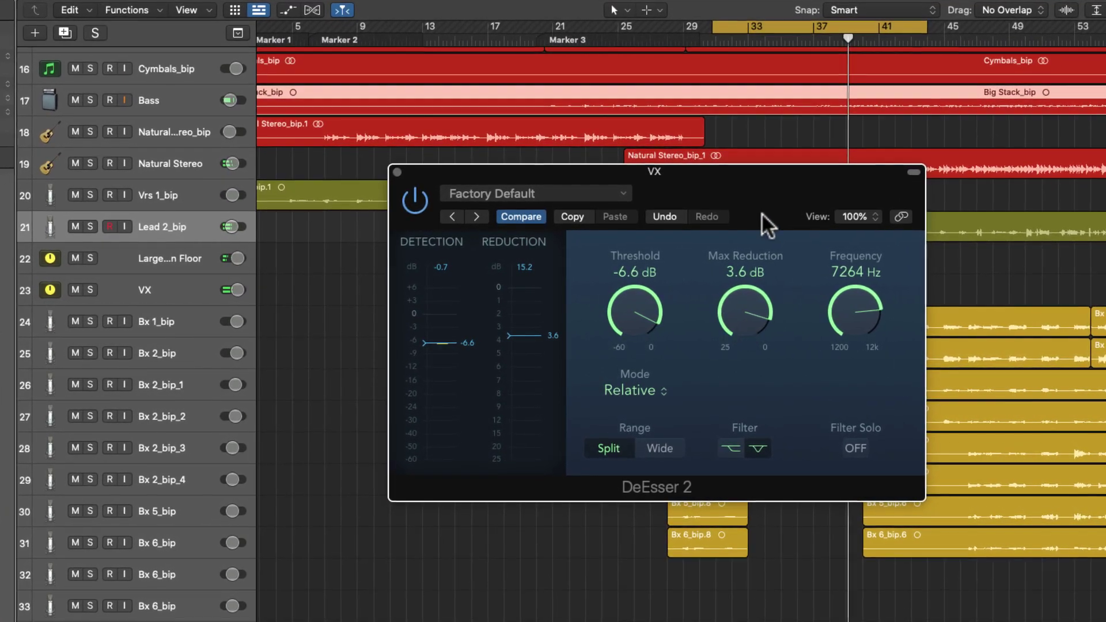
- Fine-tune DeEsser 2's maximum reduction to 3.3 dB and play the cycled section again
{"action": "left_click_drag", "start_coordinate": [747, 190], "coordinate": [764, 169]}
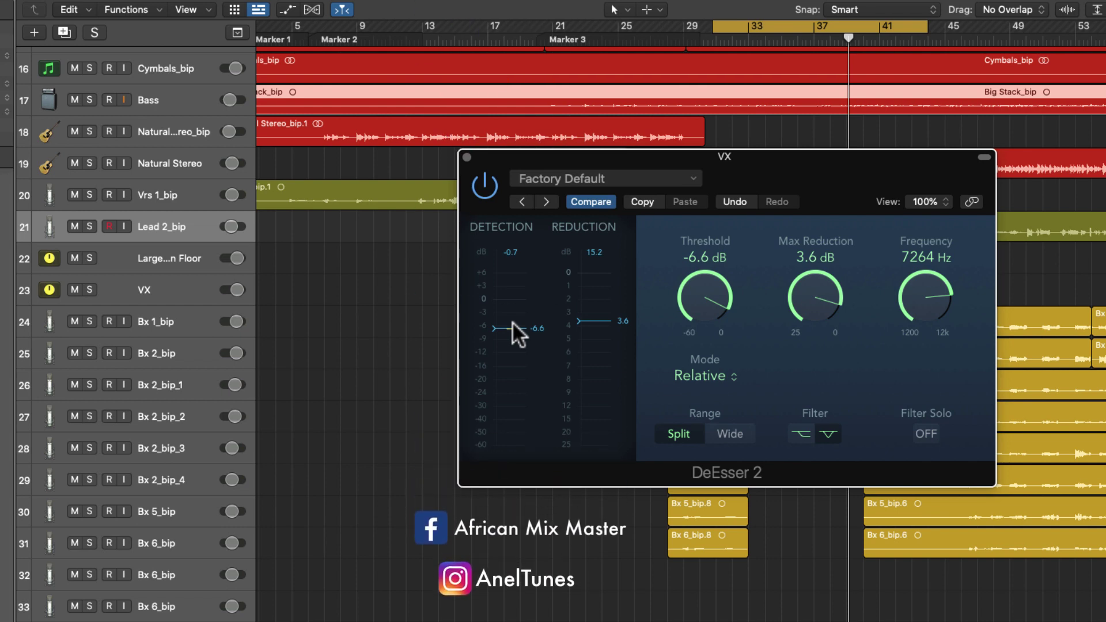
{"action": "key", "text": "space"}
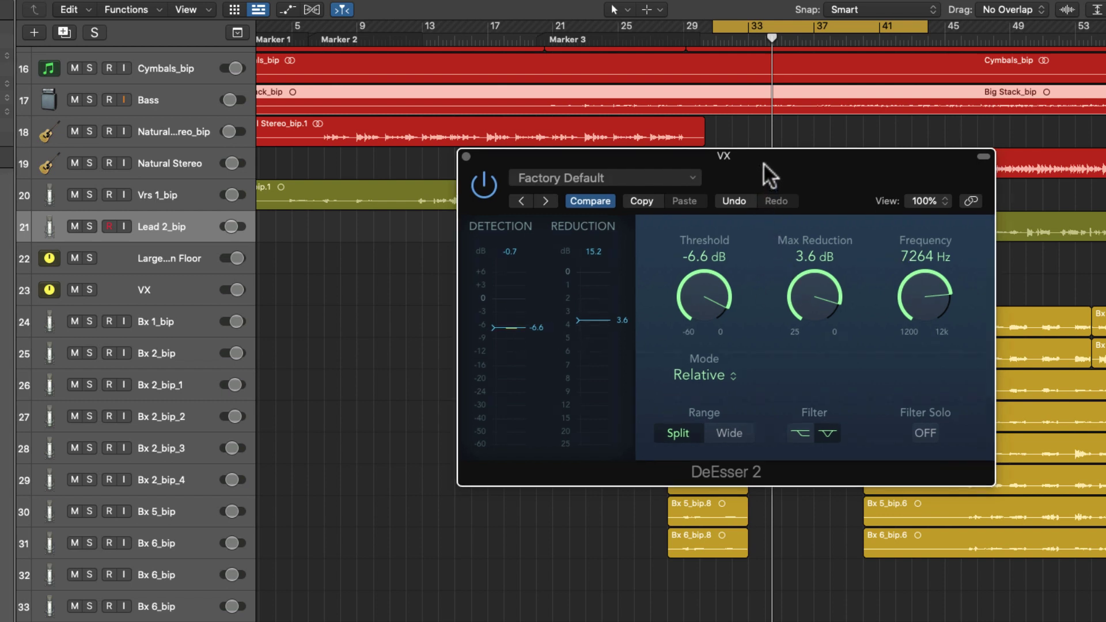
{"action": "mouse_move", "coordinate": [763, 162]}
{"action": "left_mouse_down"}
{"action": "mouse_move", "coordinate": [752, 143]}
{"action": "mouse_move", "coordinate": [746, 150]}
{"action": "left_mouse_up"}
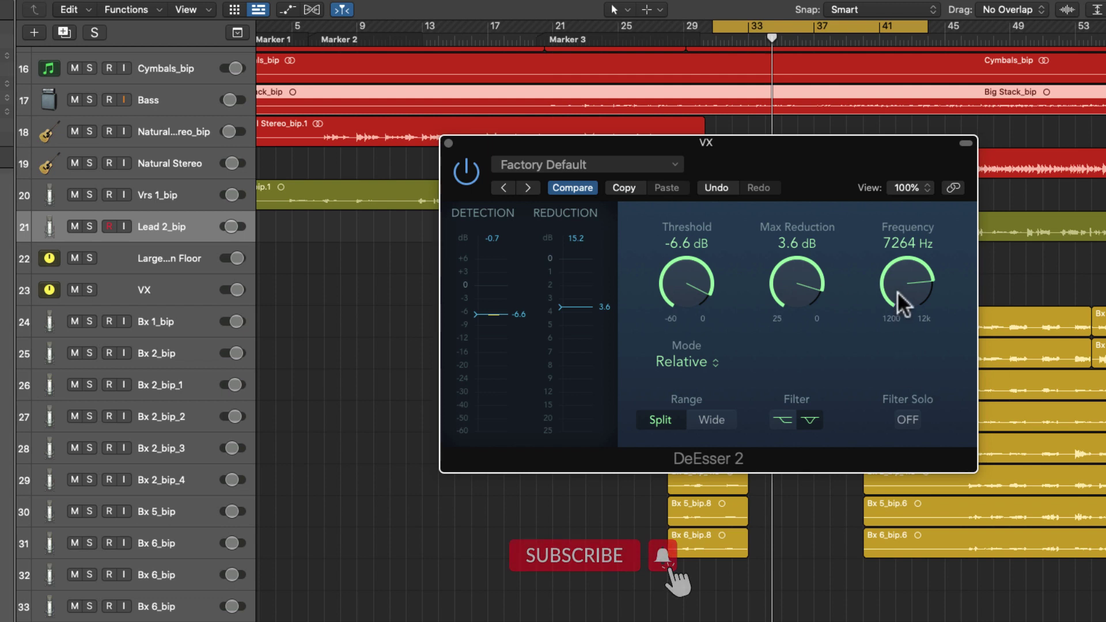
{"action": "left_click_drag", "start_coordinate": [806, 296], "coordinate": [801, 292]}
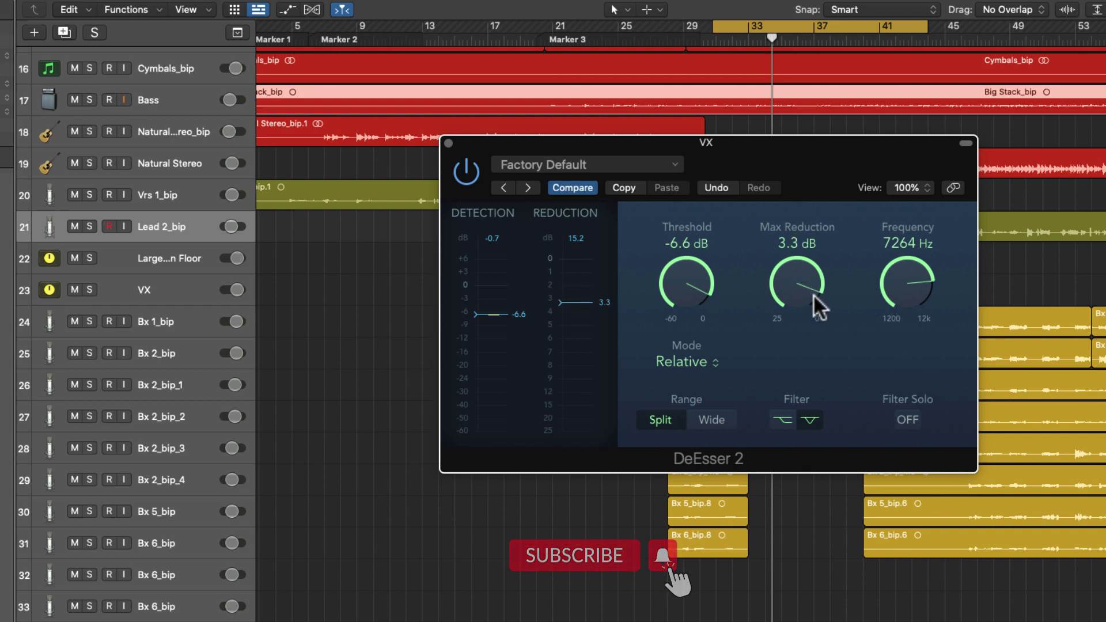
{"action": "key", "text": "space"}
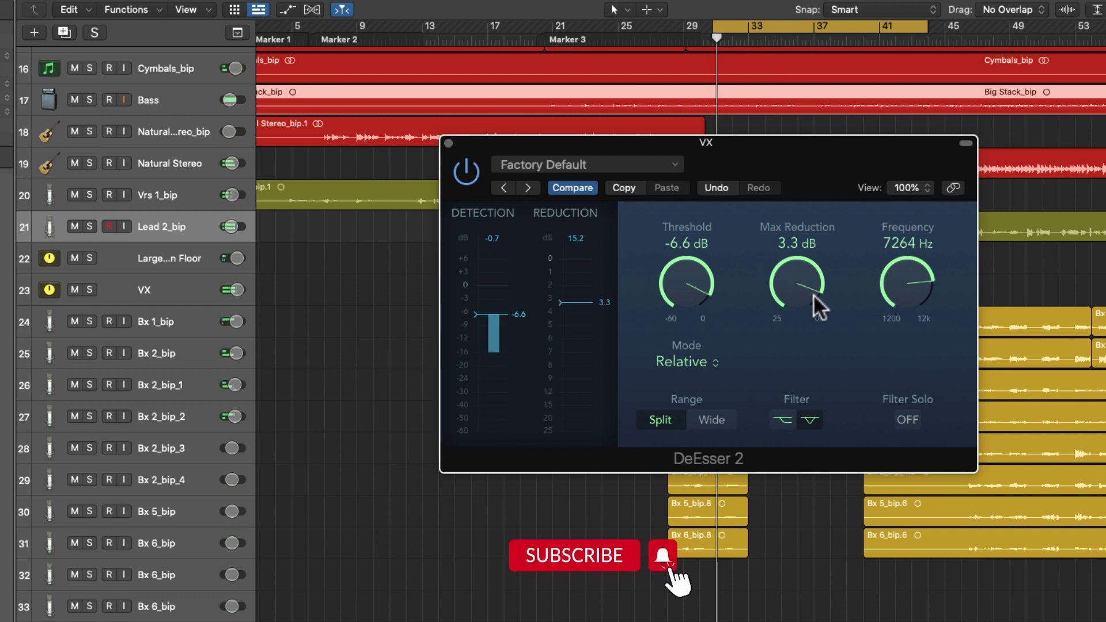